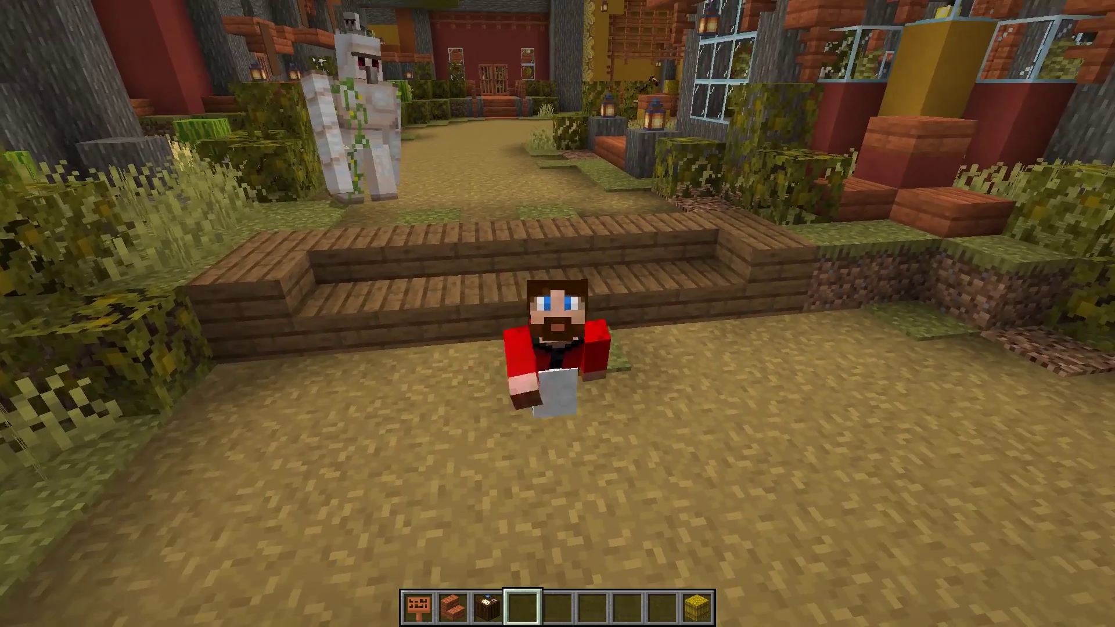
pyautogui.press('w')
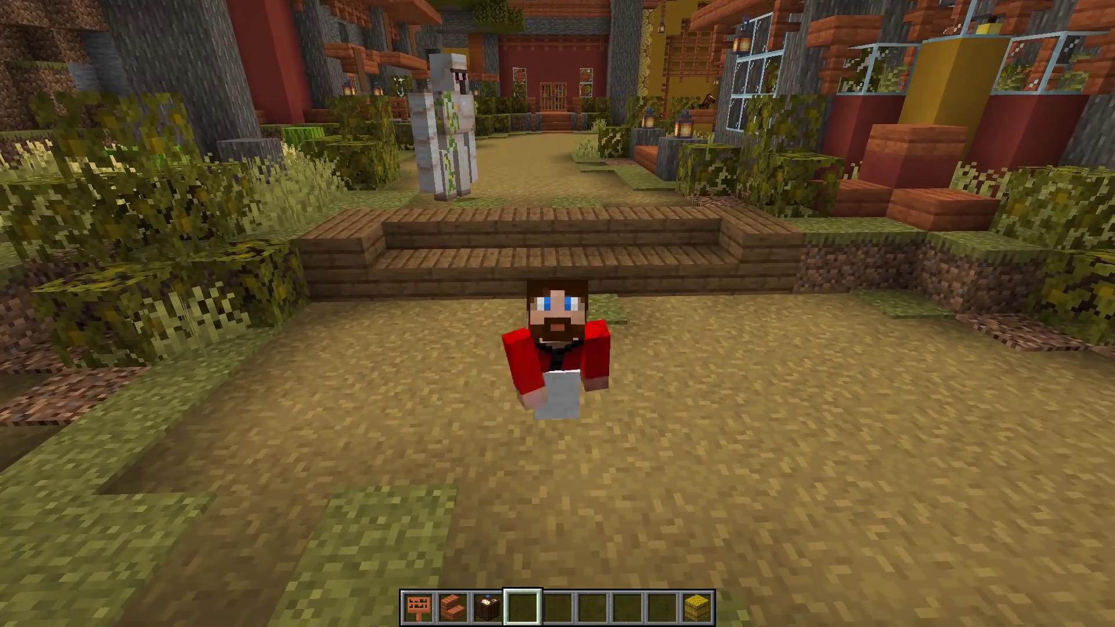
pyautogui.press('s')
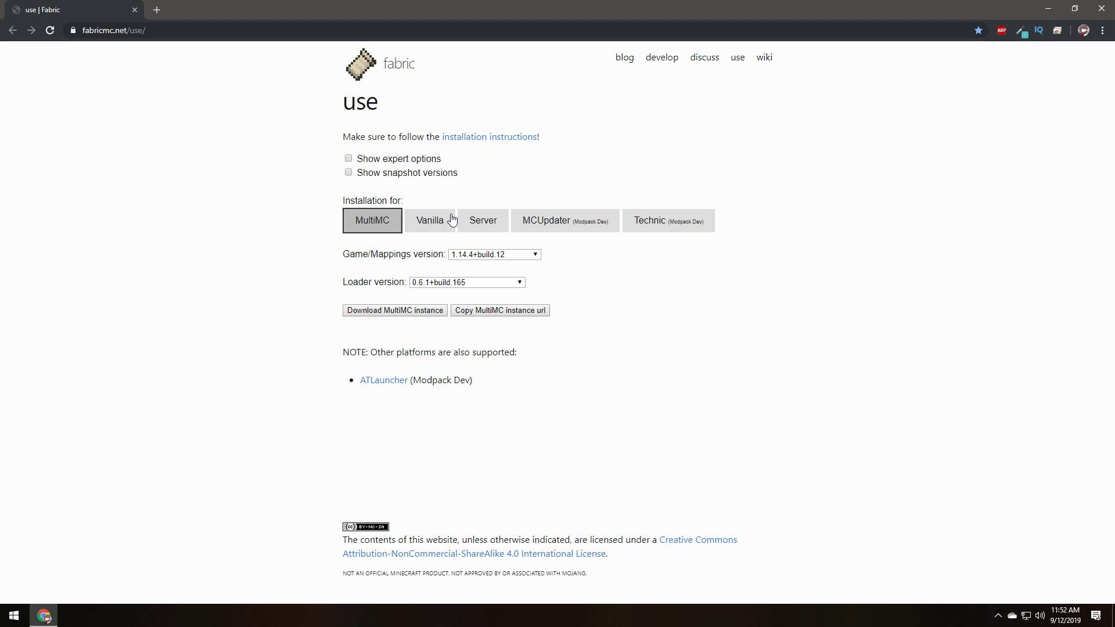
# Download the Windows .EXE of the Fabric installer 0.5.0.35 for Vanilla and run it past the SmartScreen block.
pyautogui.click(427, 223)
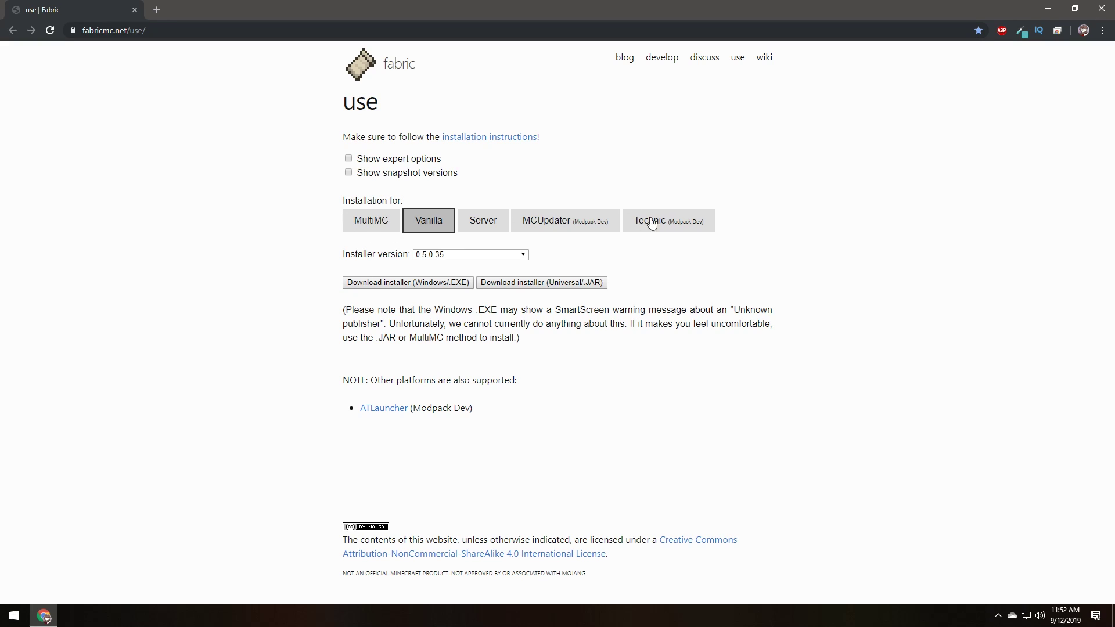
pyautogui.click(428, 284)
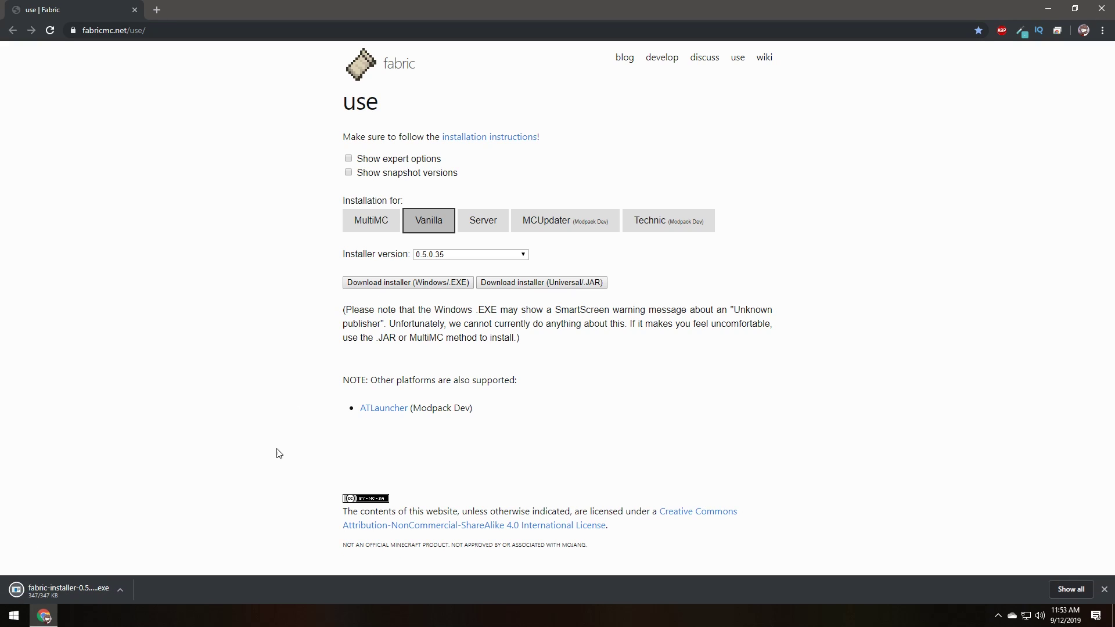
pyautogui.click(50, 593)
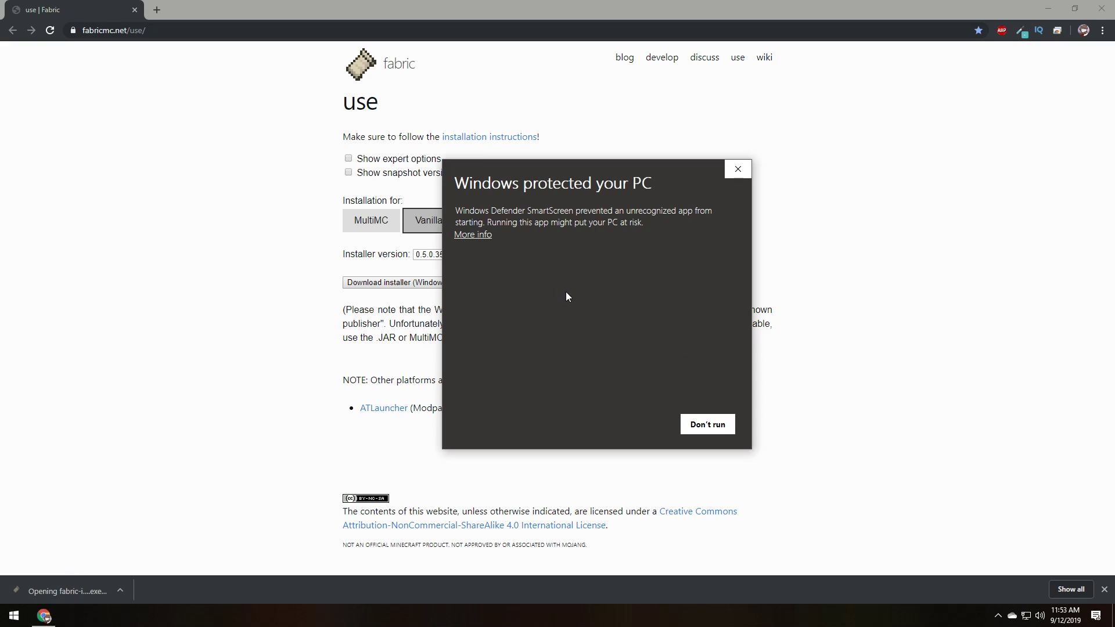
pyautogui.click(480, 236)
pyautogui.click(633, 427)
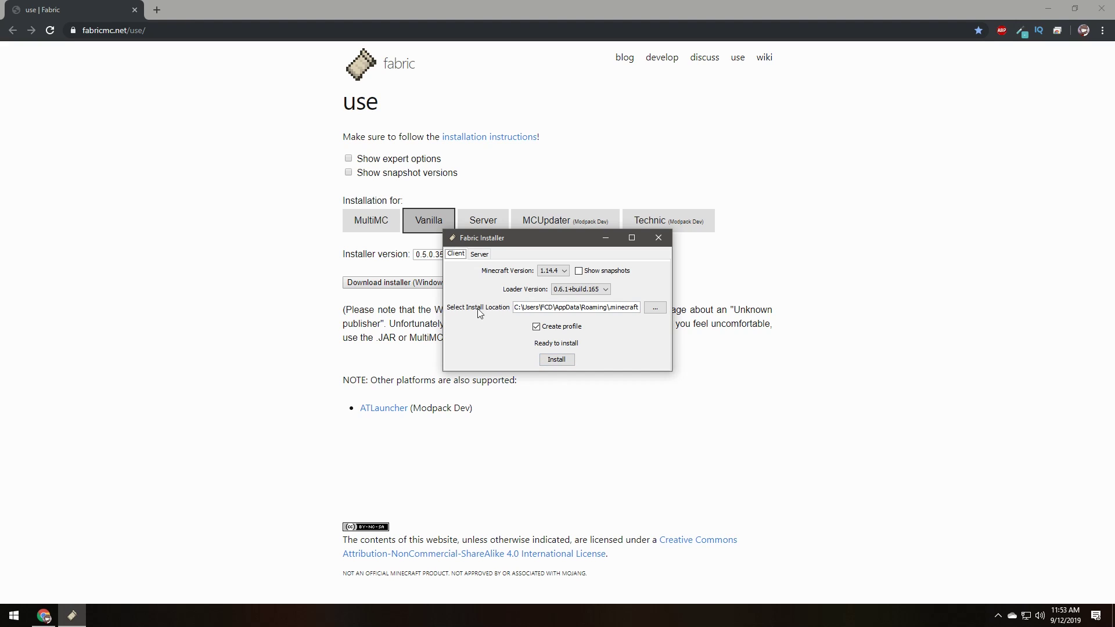
# Install the Fabric client for Minecraft 1.14.4 with loader 0.6.1+build.165 into the default .minecraft folder.
pyautogui.click(549, 306)
pyautogui.moveTo(574, 307); pyautogui.dragTo(638, 307)
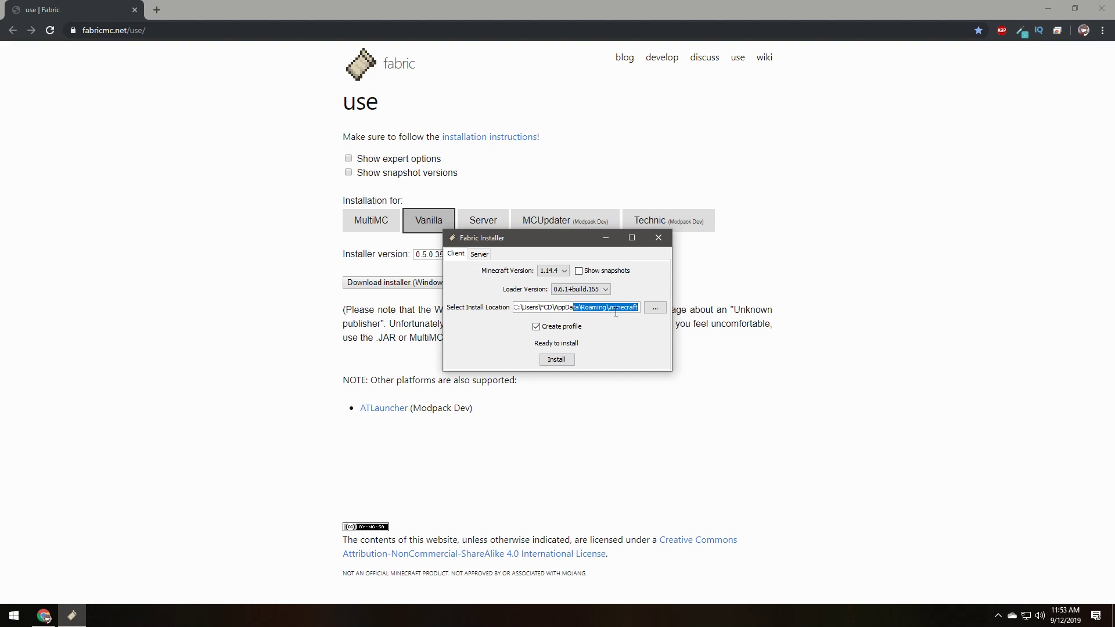
pyautogui.click(547, 307)
pyautogui.click(562, 359)
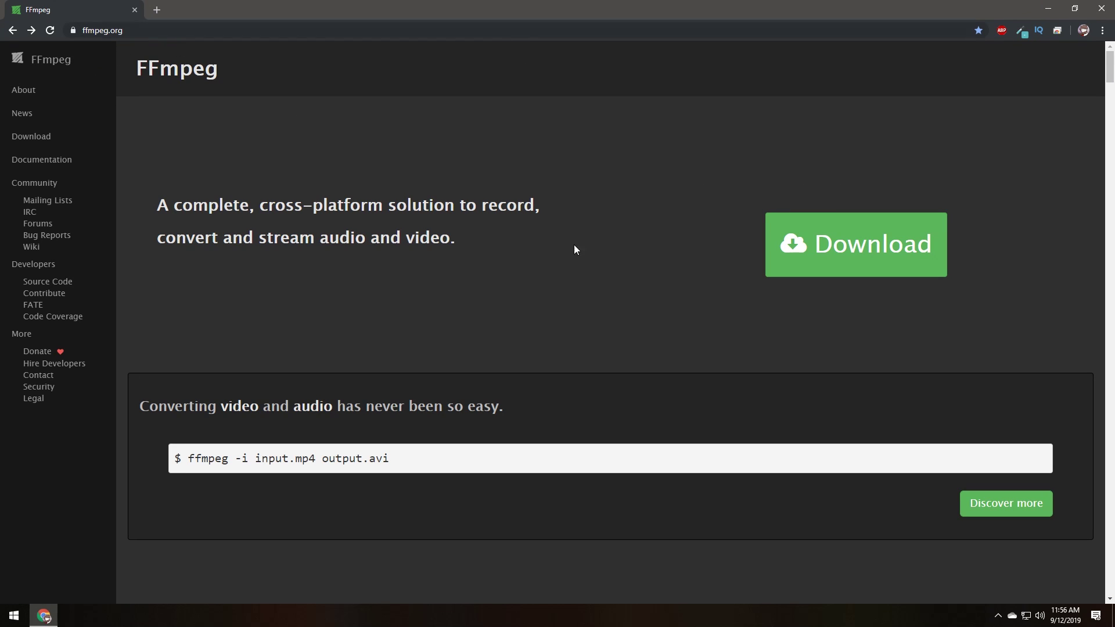
# Download the static Windows 64-bit FFmpeg build, version 20190912-e55018e, through the FFmpeg site's Windows Builds link.
pyautogui.click(864, 234)
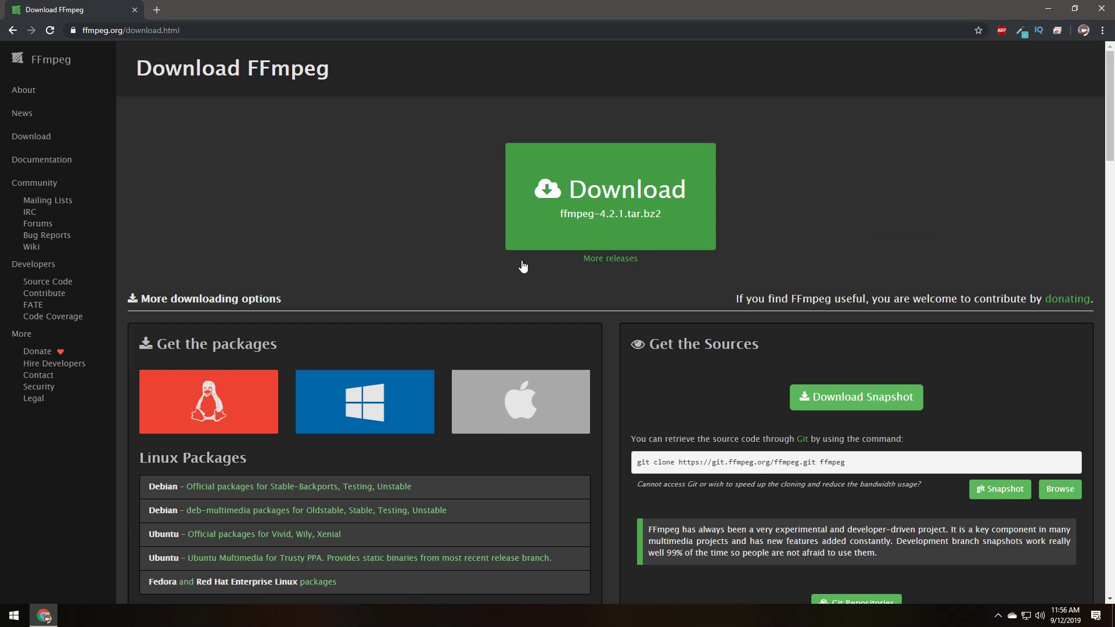
pyautogui.click(372, 406)
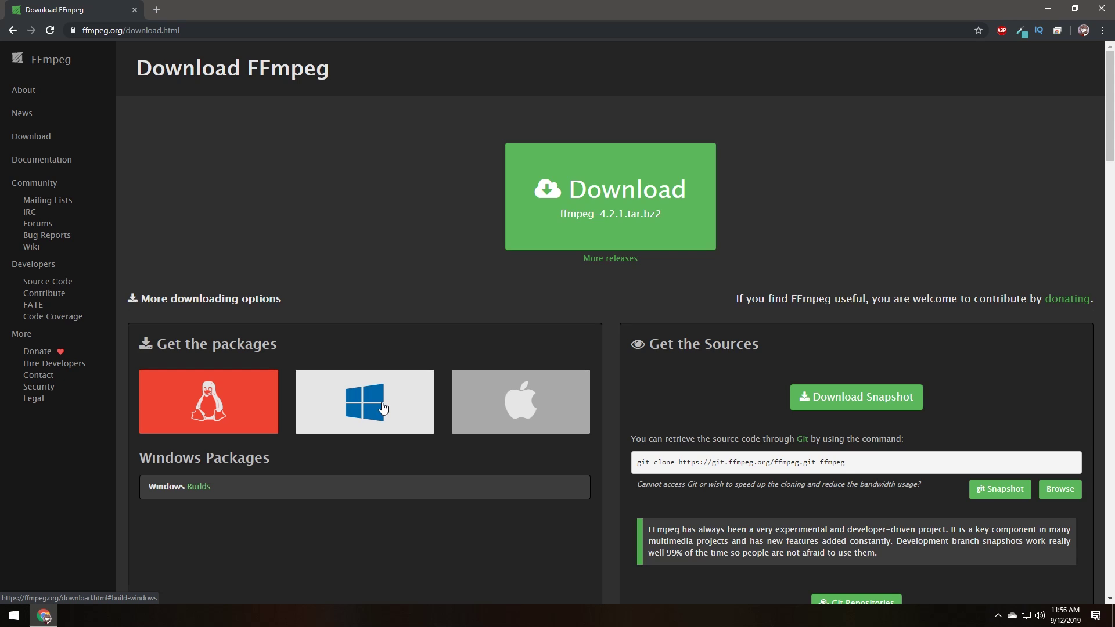
pyautogui.moveTo(581, 419)
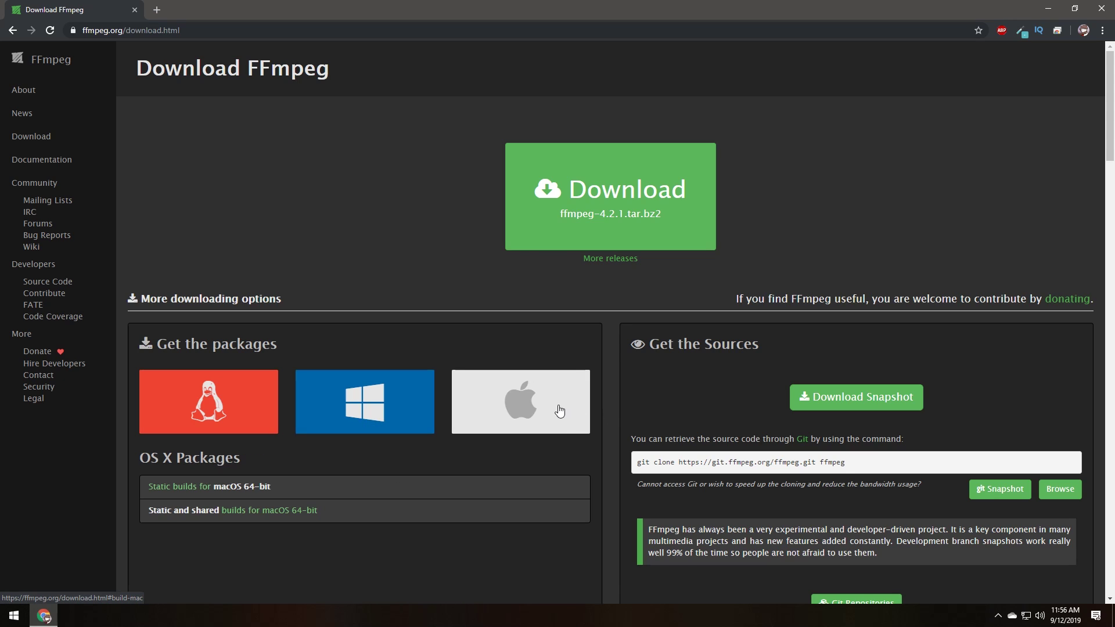
pyautogui.moveTo(423, 412)
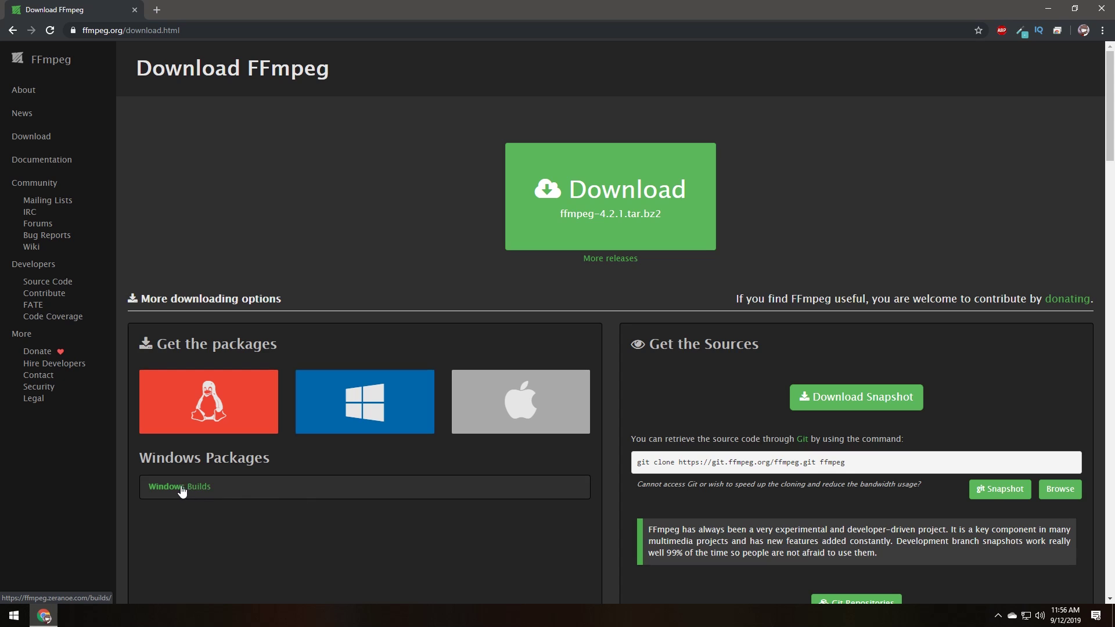
pyautogui.click(353, 419)
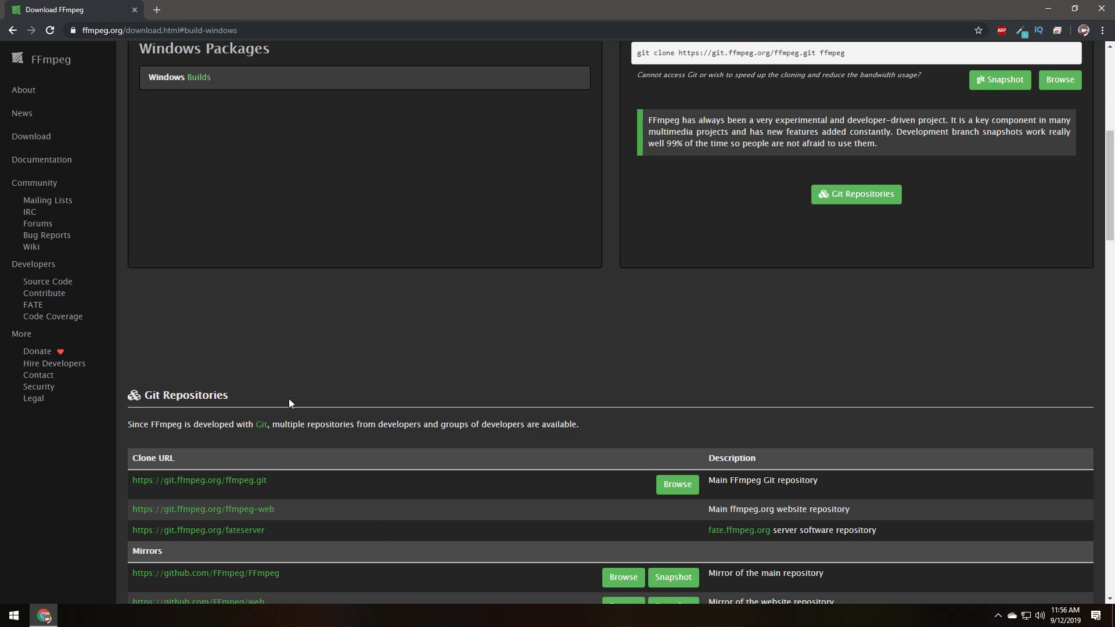
pyautogui.scroll(5, 288, 399)
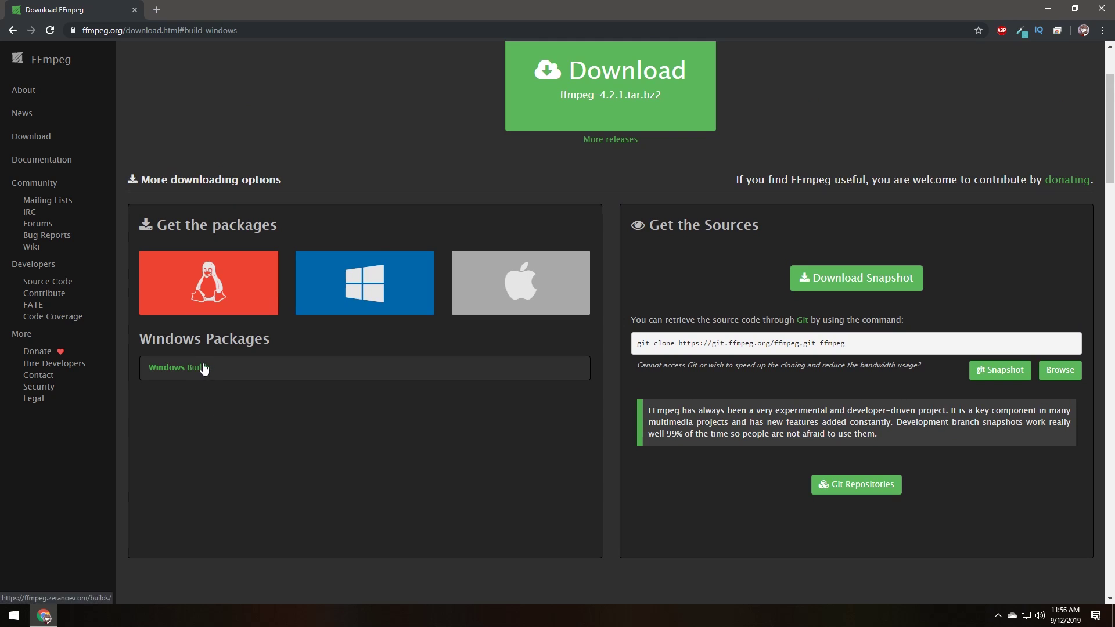
pyautogui.click(207, 370)
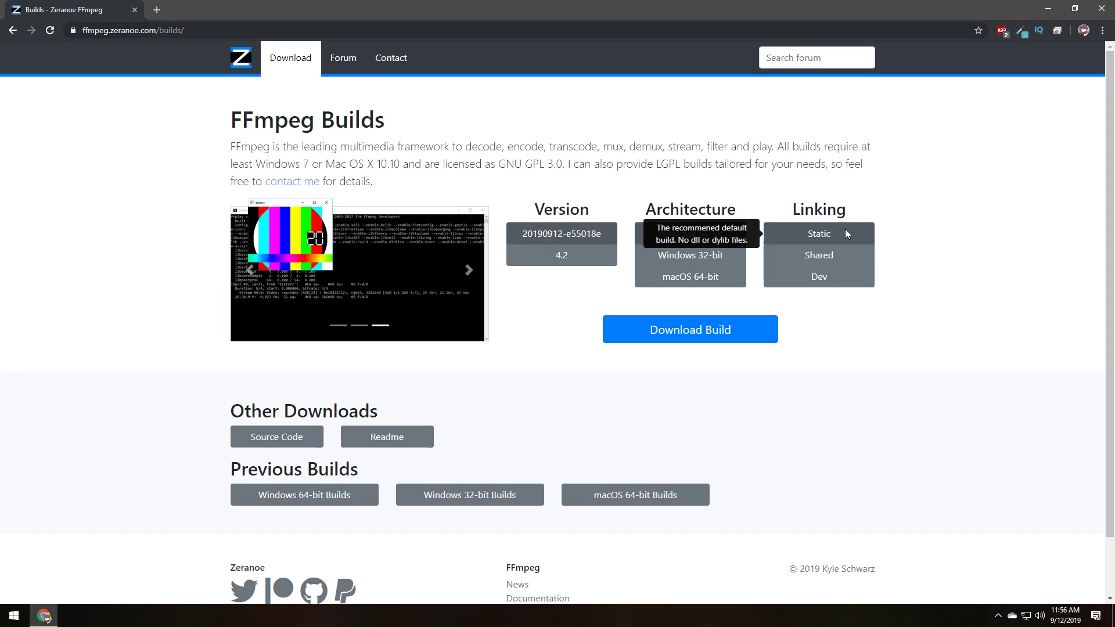
pyautogui.click(709, 337)
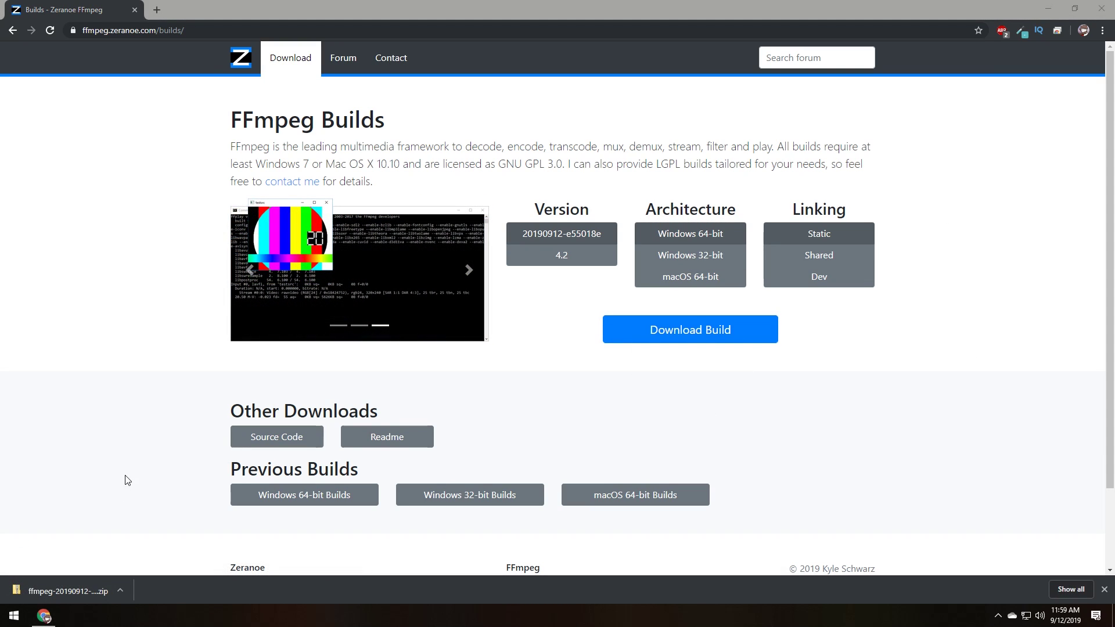
# Open the downloaded FFmpeg archive and extract its folder to the root of the C: drive.
pyautogui.click(61, 592)
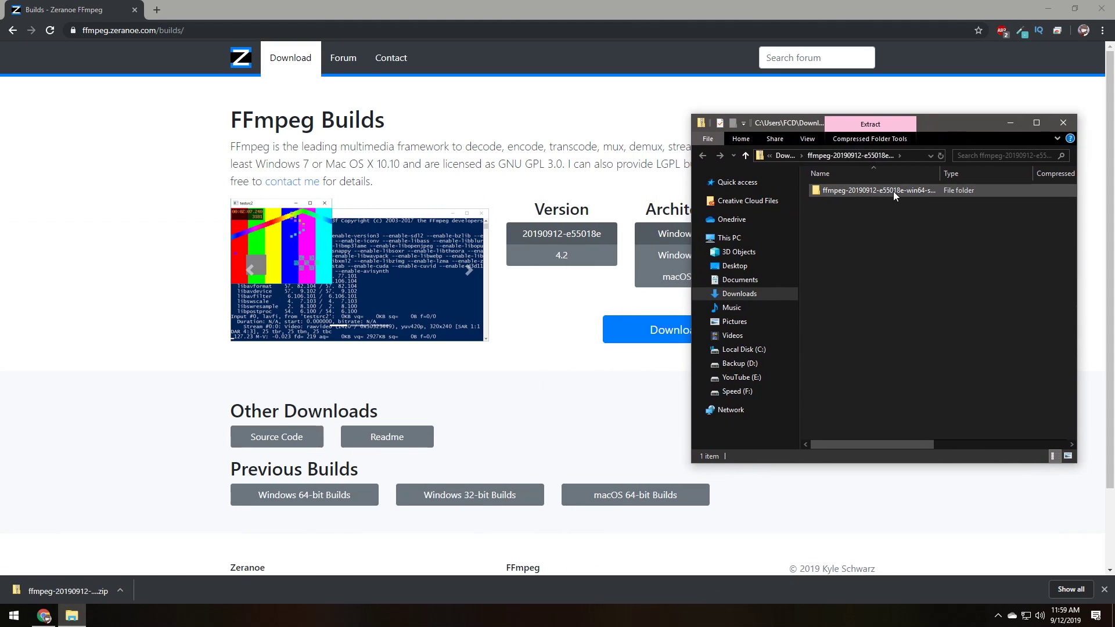
pyautogui.press('super+e')
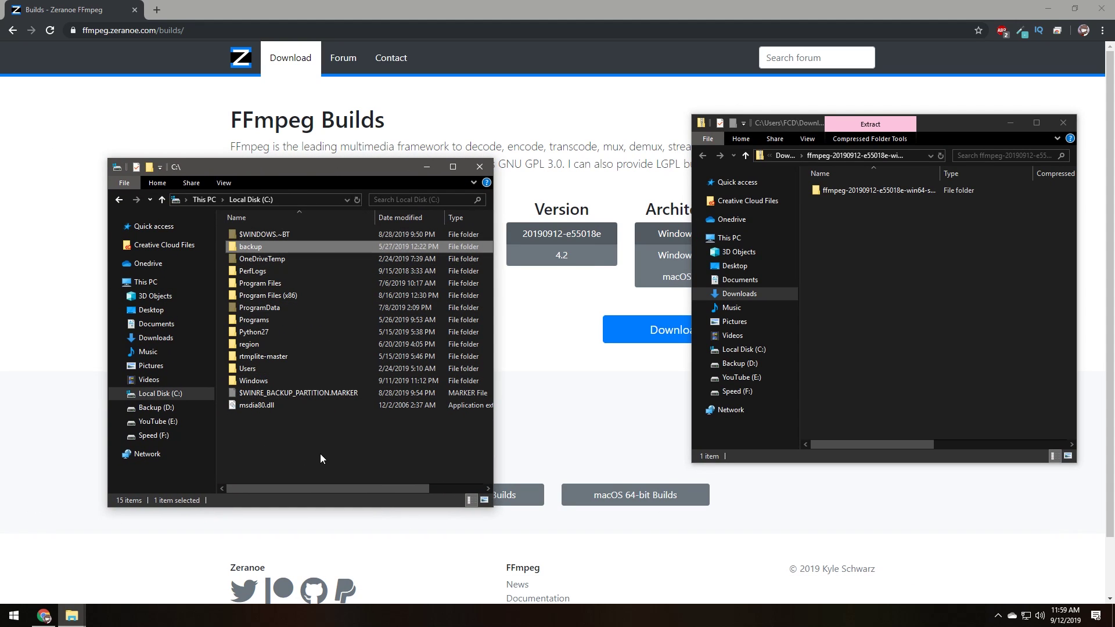
pyautogui.click(320, 455)
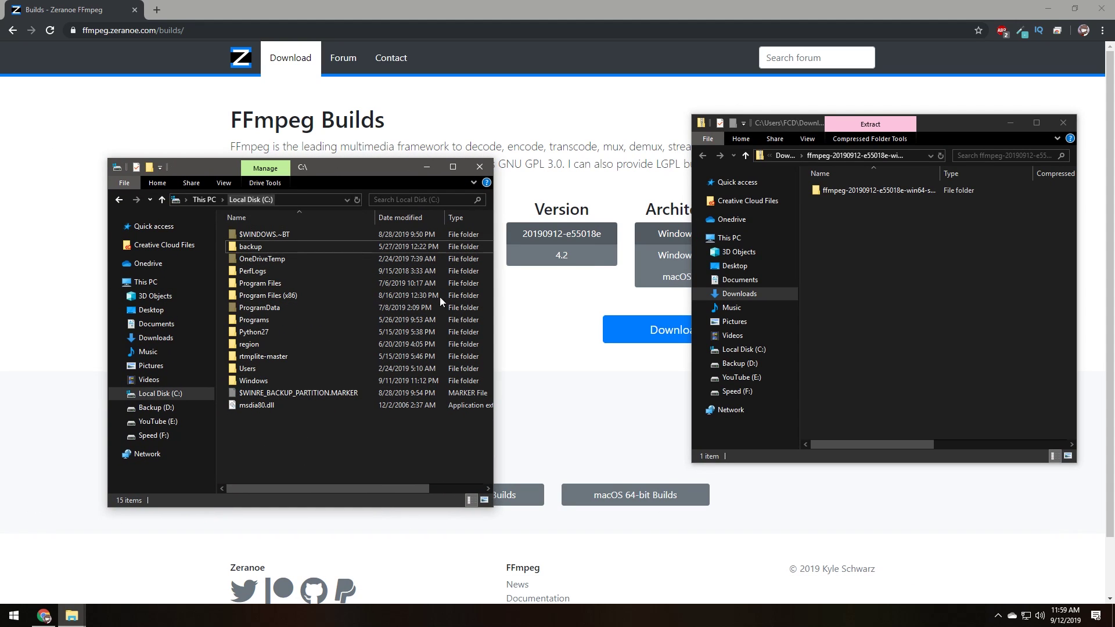
pyautogui.click(897, 291)
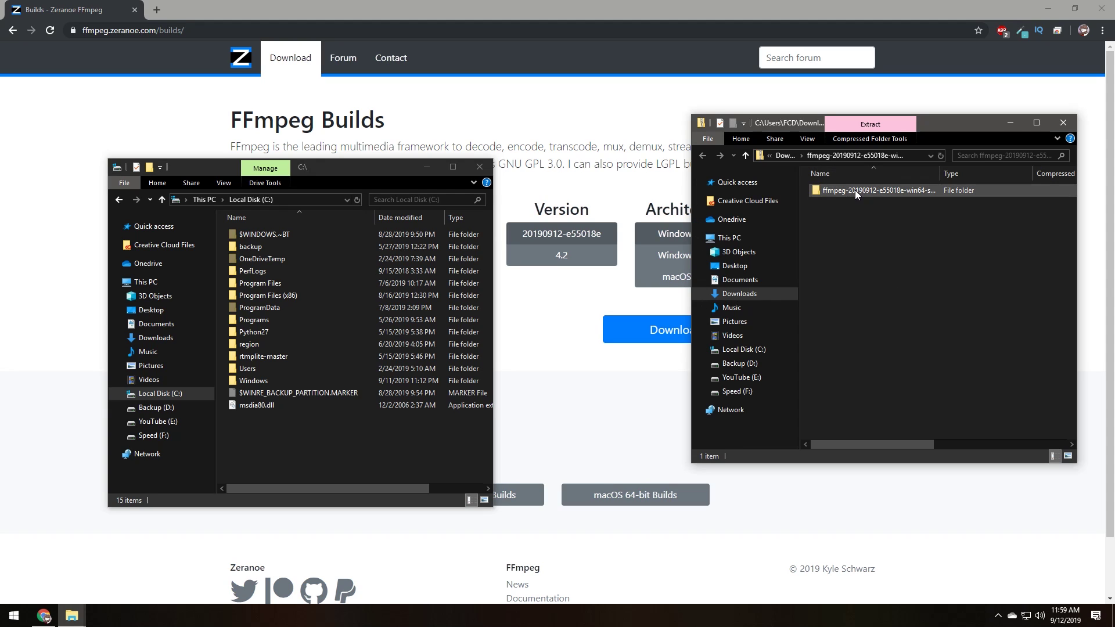
pyautogui.moveTo(854, 189); pyautogui.dragTo(282, 455)
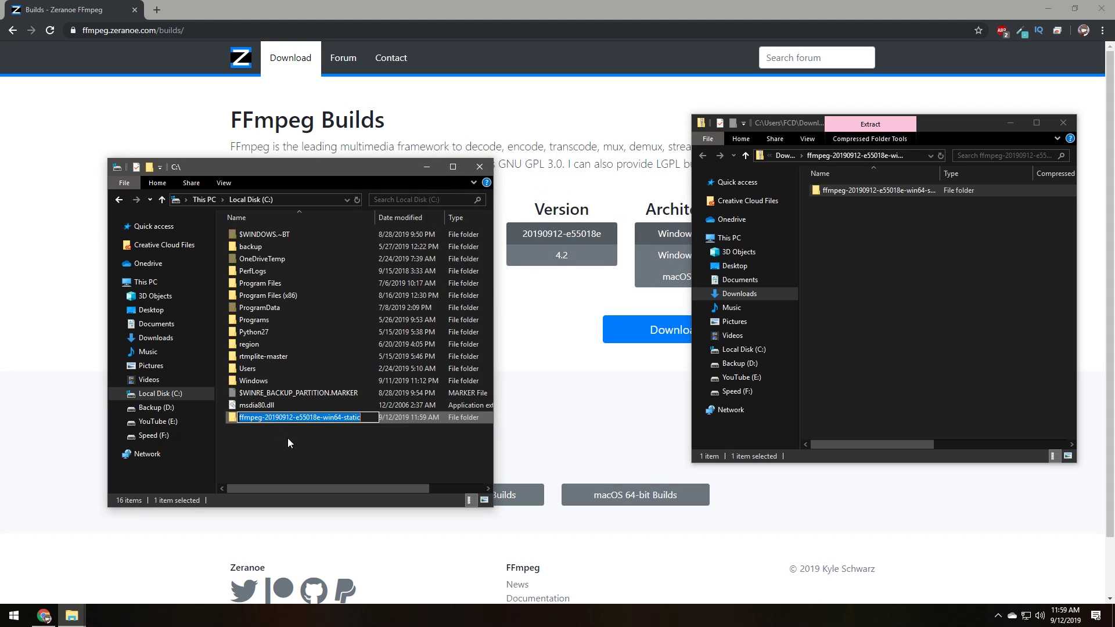
# Rename the extracted folder on the C: drive to ffmpeg and open it.
pyautogui.press('F2')
pyautogui.moveTo(262, 418); pyautogui.dragTo(396, 423)
pyautogui.press('BackSpace')
pyautogui.click(286, 459)
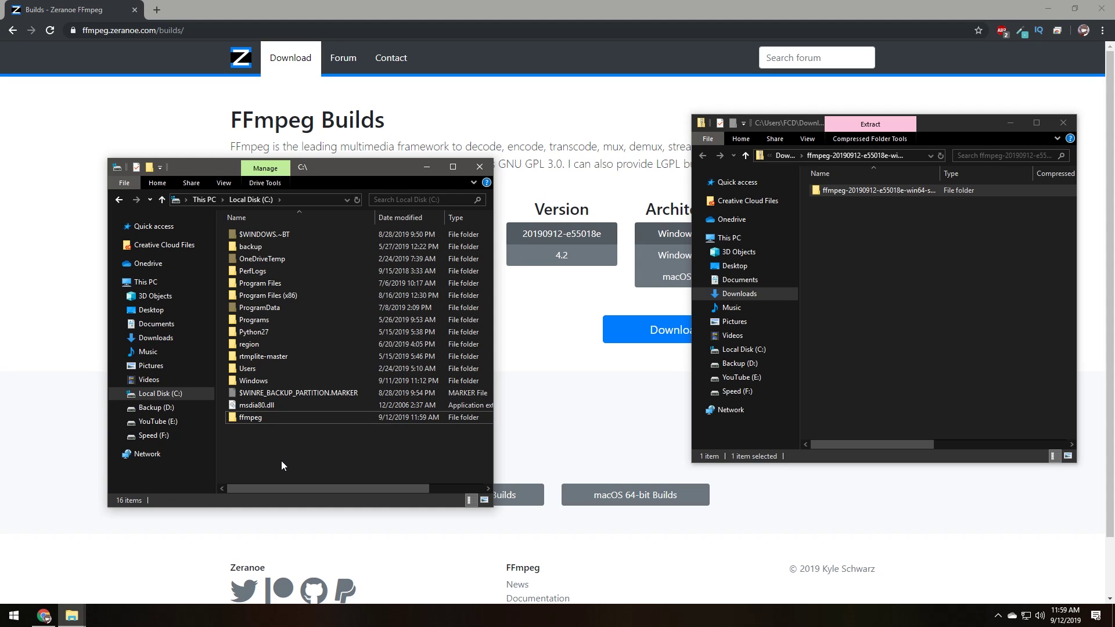
pyautogui.doubleClick(252, 416)
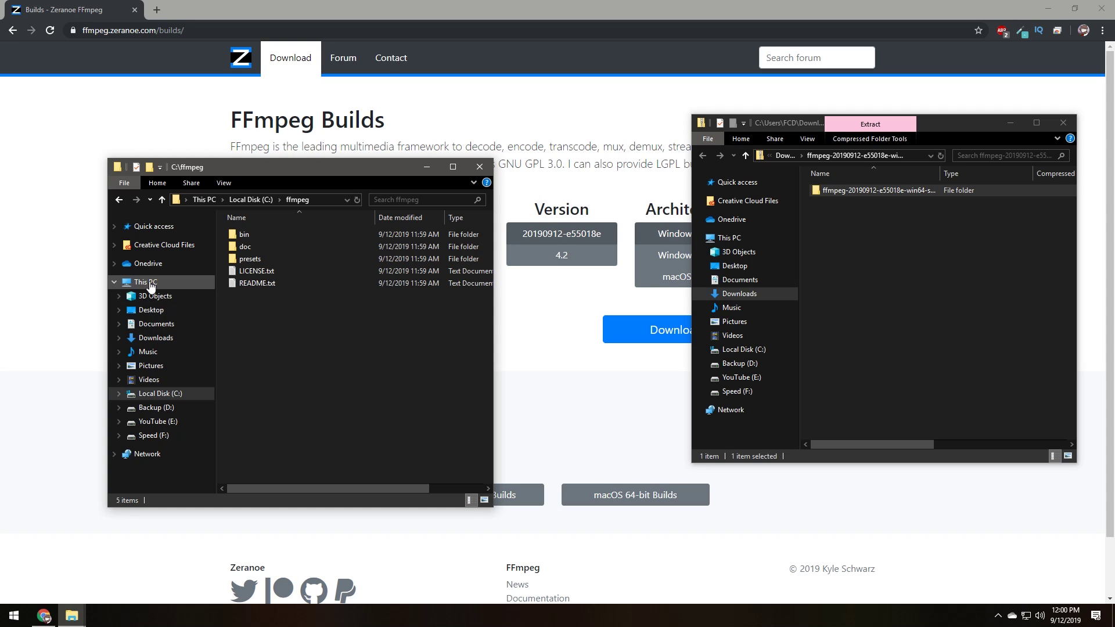
# Open the Environment Variables dialog through the computer's advanced system settings.
pyautogui.rightClick(149, 283)
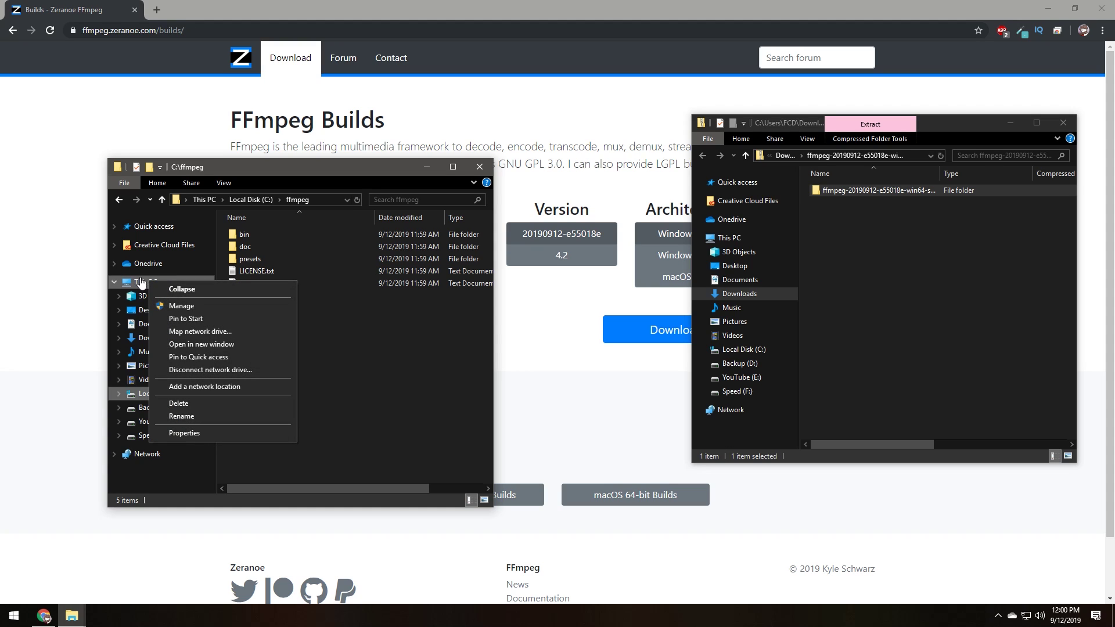
pyautogui.click(178, 434)
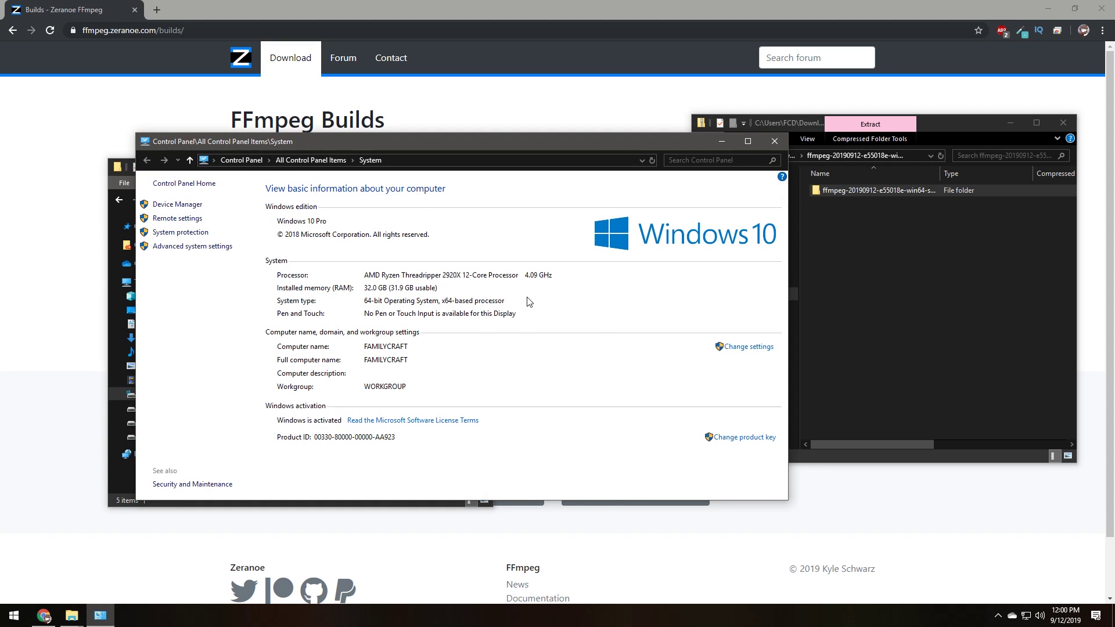
pyautogui.click(197, 246)
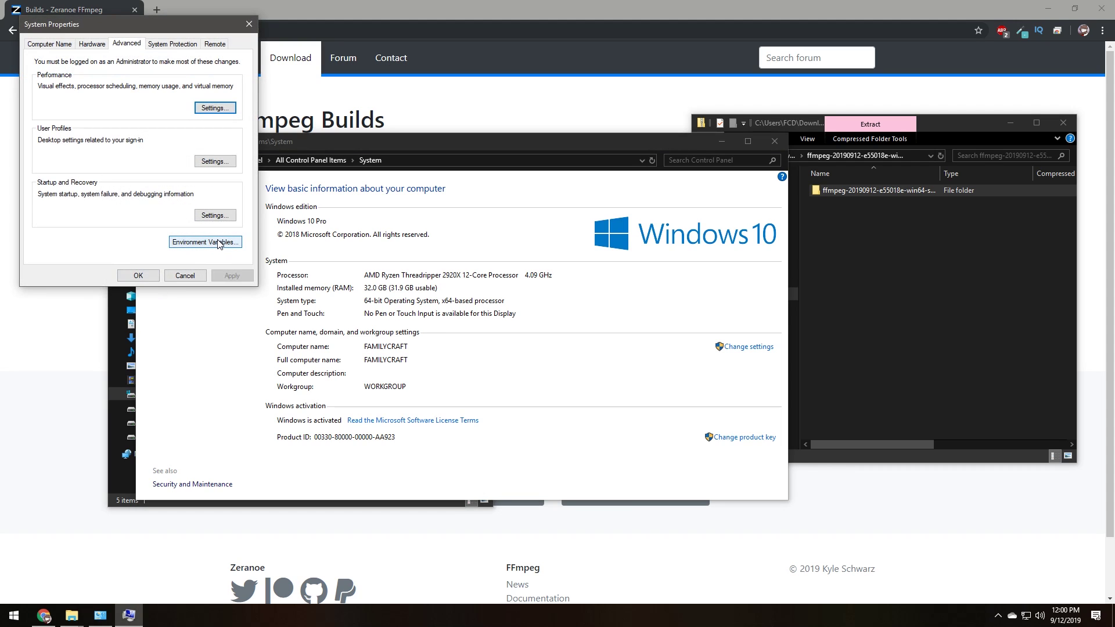
pyautogui.click(219, 243)
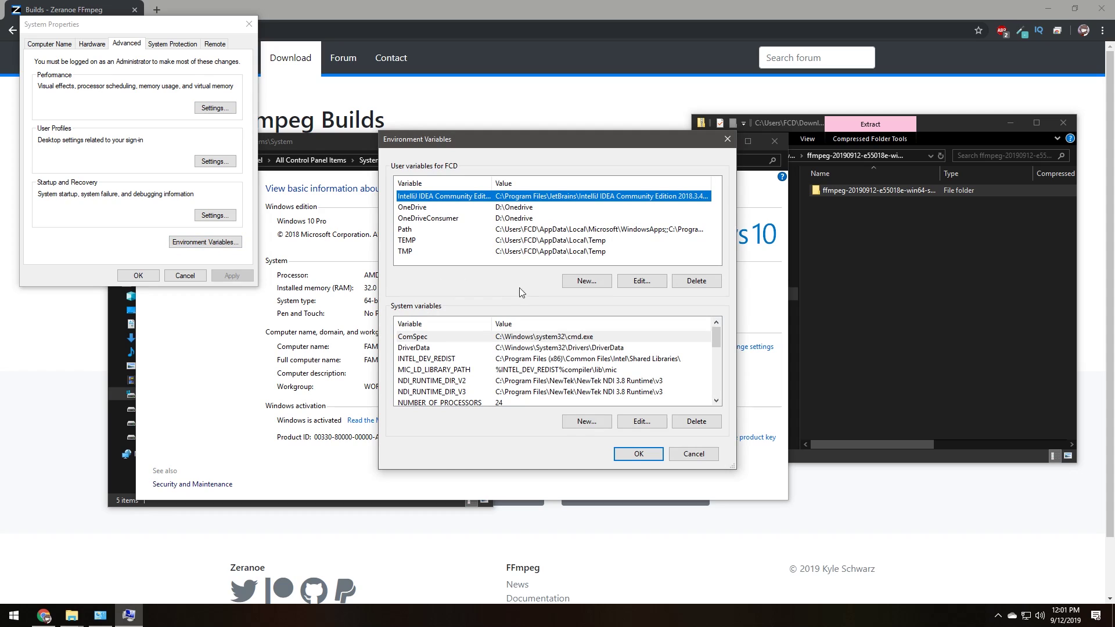
# Open the system Path variable for editing and select its C:\ffmpeg\bin entry.
pyautogui.scroll(-2, 415, 377)
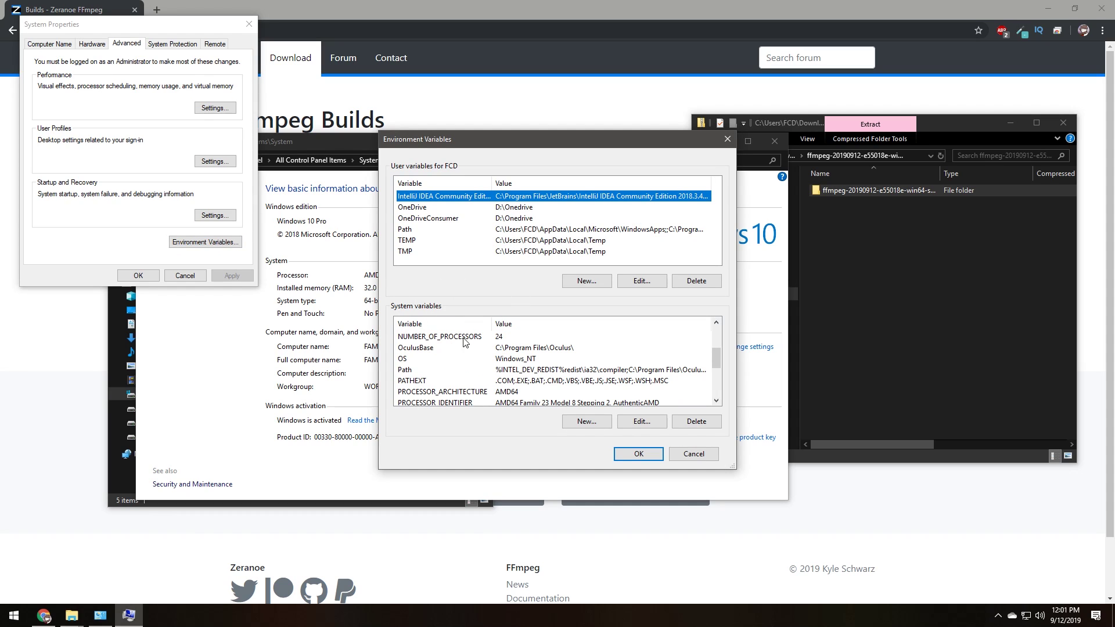
pyautogui.click(413, 371)
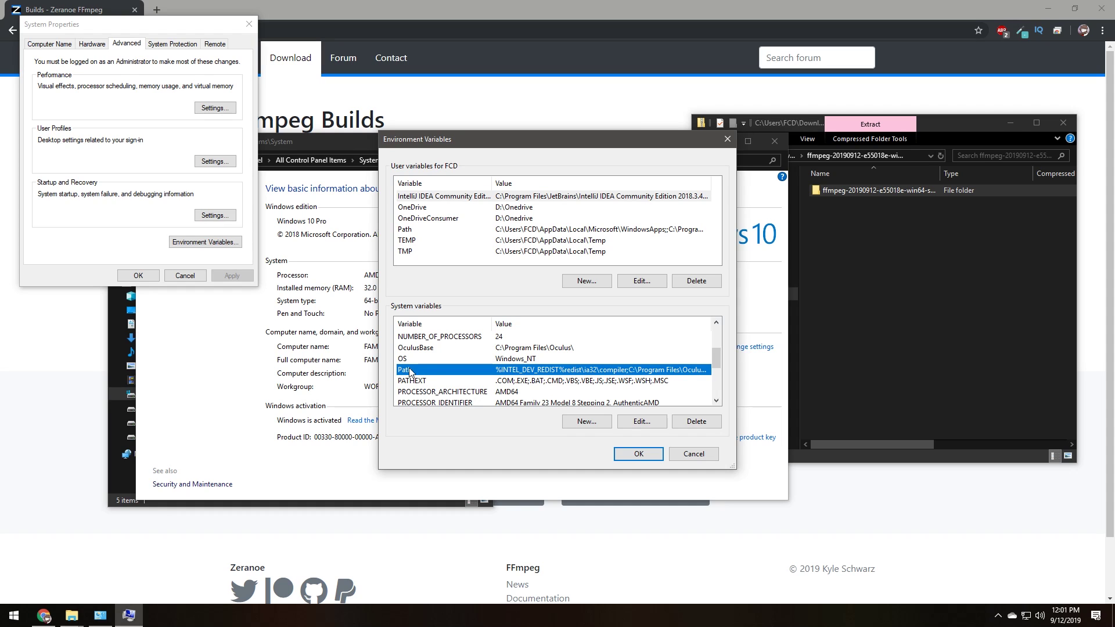
pyautogui.click(641, 422)
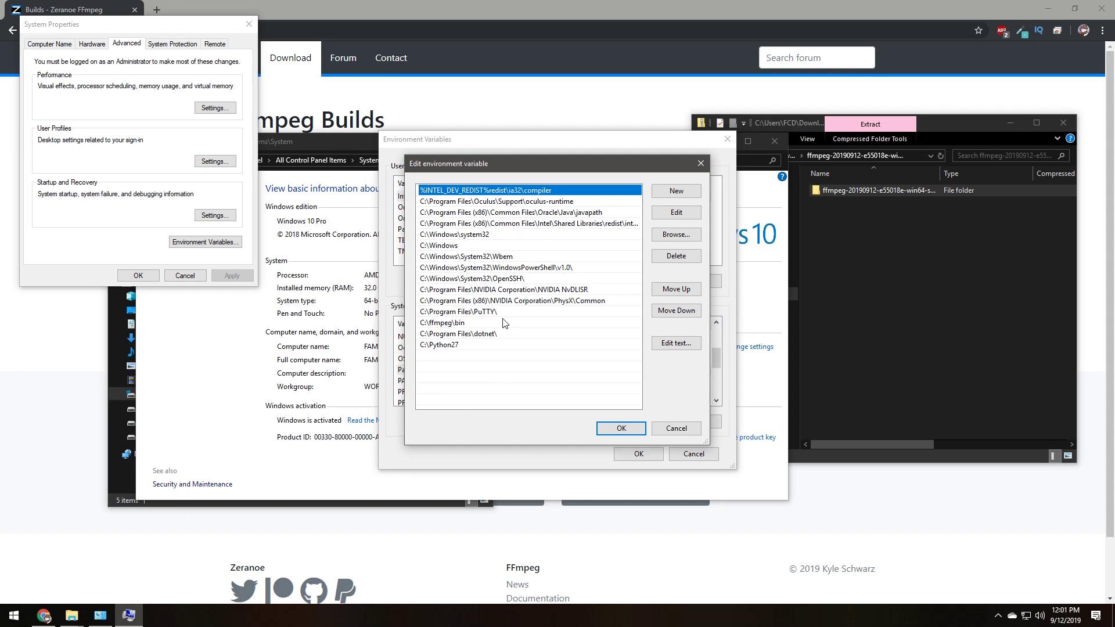
pyautogui.click(459, 325)
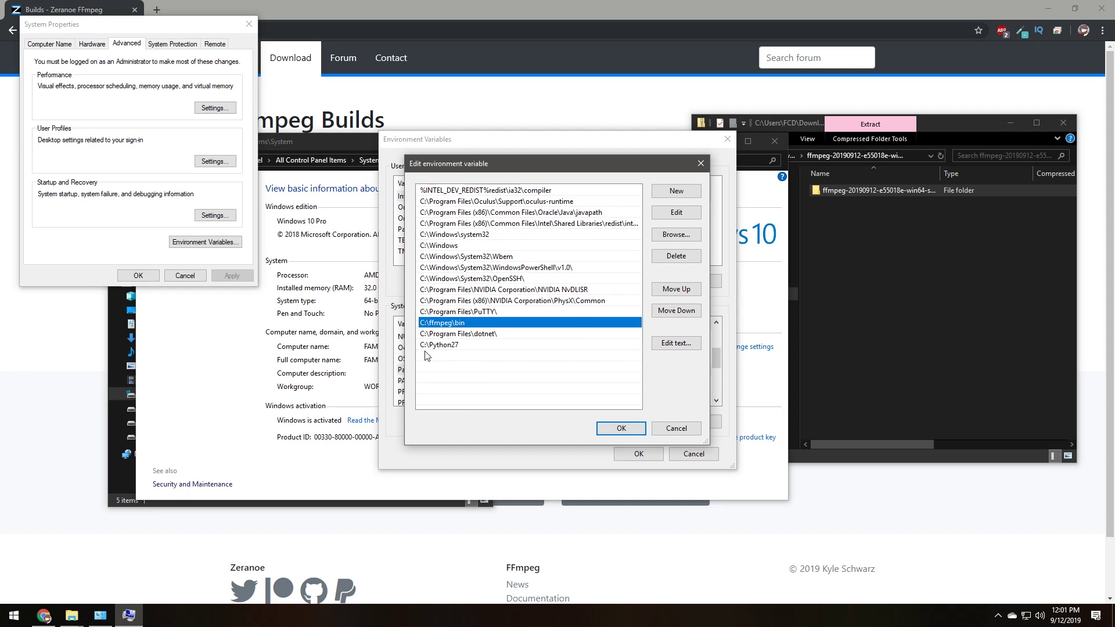
# Add C:\ffmpeg\bin as a new Path entry, and delete that duplicate entry.
pyautogui.click(676, 191)
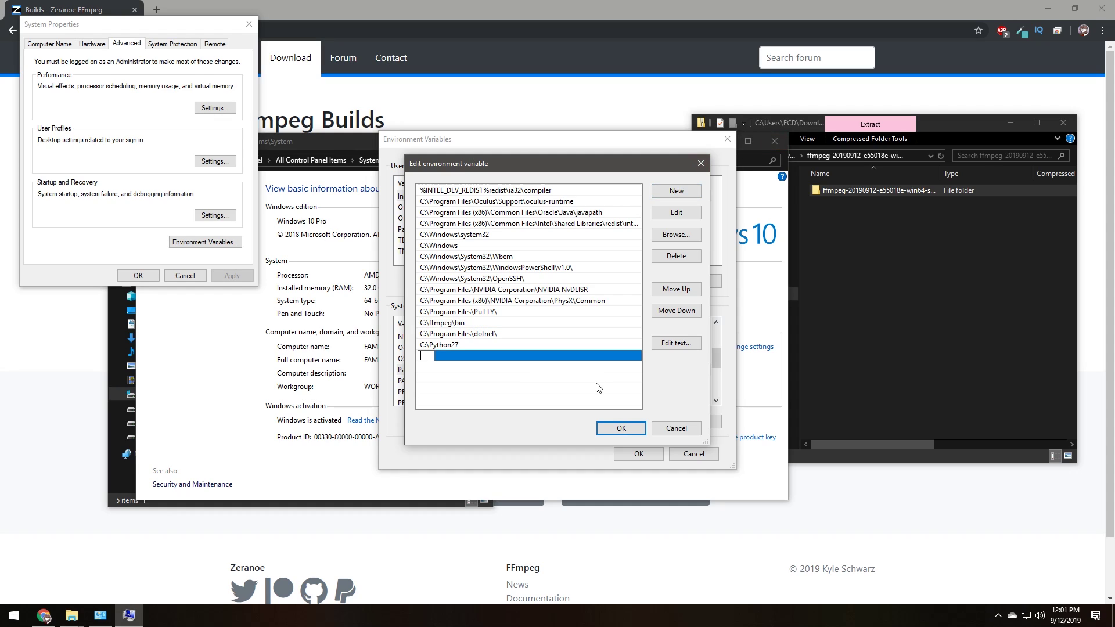
pyautogui.write('C:\\ffmpeg\\bin')
pyautogui.press('Return')
pyautogui.click(679, 258)
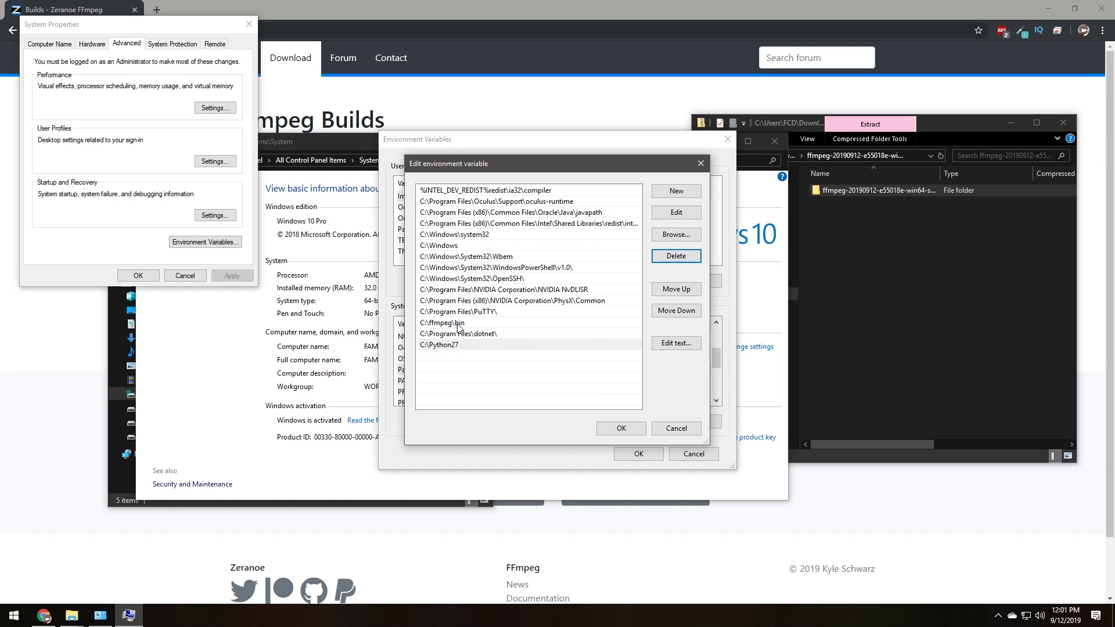
# Accept the Path variable and close the Environment Variables and System Properties dialogs.
pyautogui.click(633, 431)
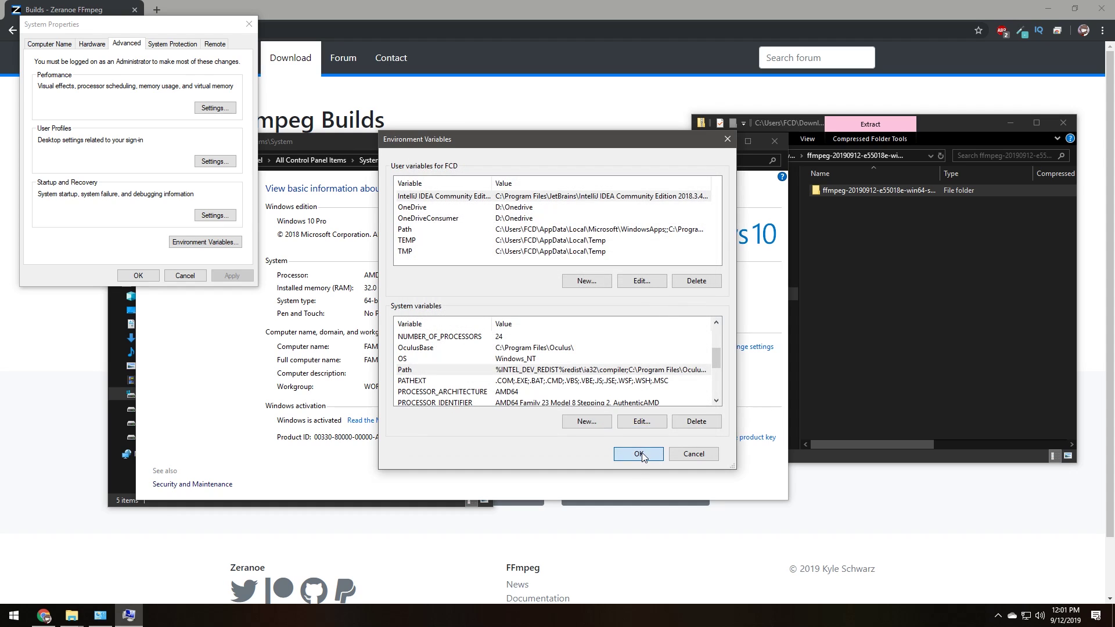
pyautogui.click(639, 453)
pyautogui.press('Return')
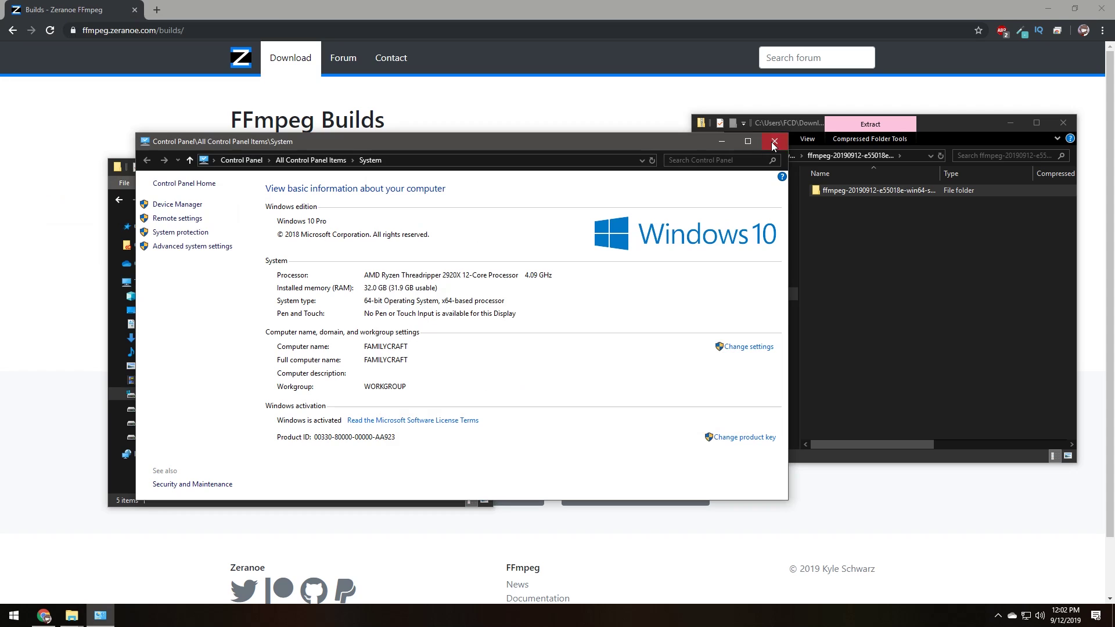
# Close the System information window.
pyautogui.click(773, 142)
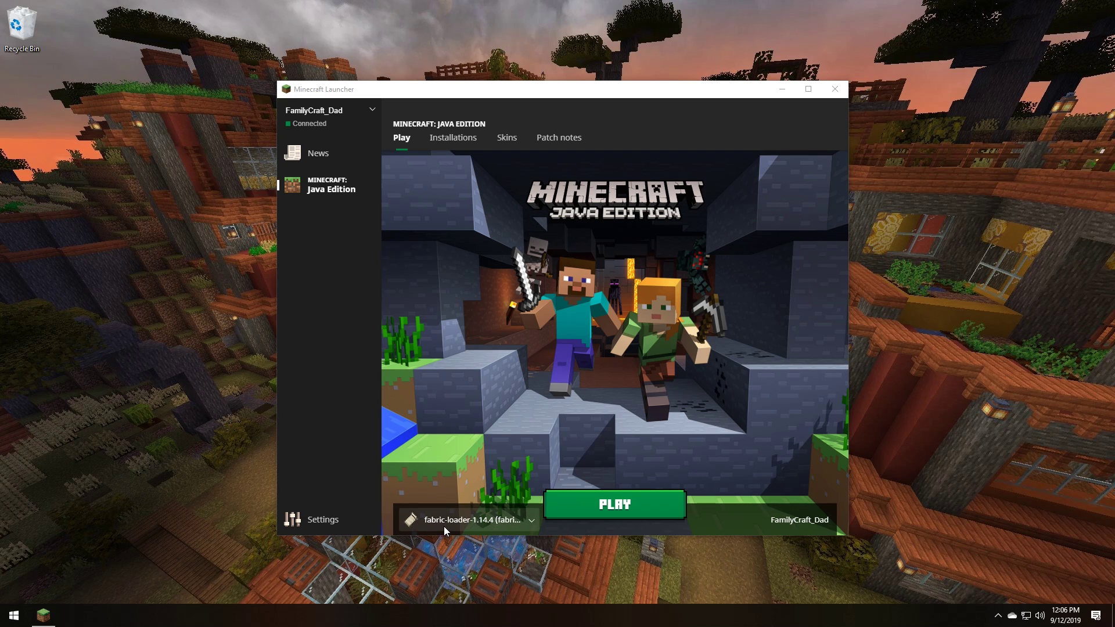
# Run Minecraft once from the Minecraft Launcher with the fabric-loader-1.14.4 installation, and quit the game from its title screen.
pyautogui.click(467, 523)
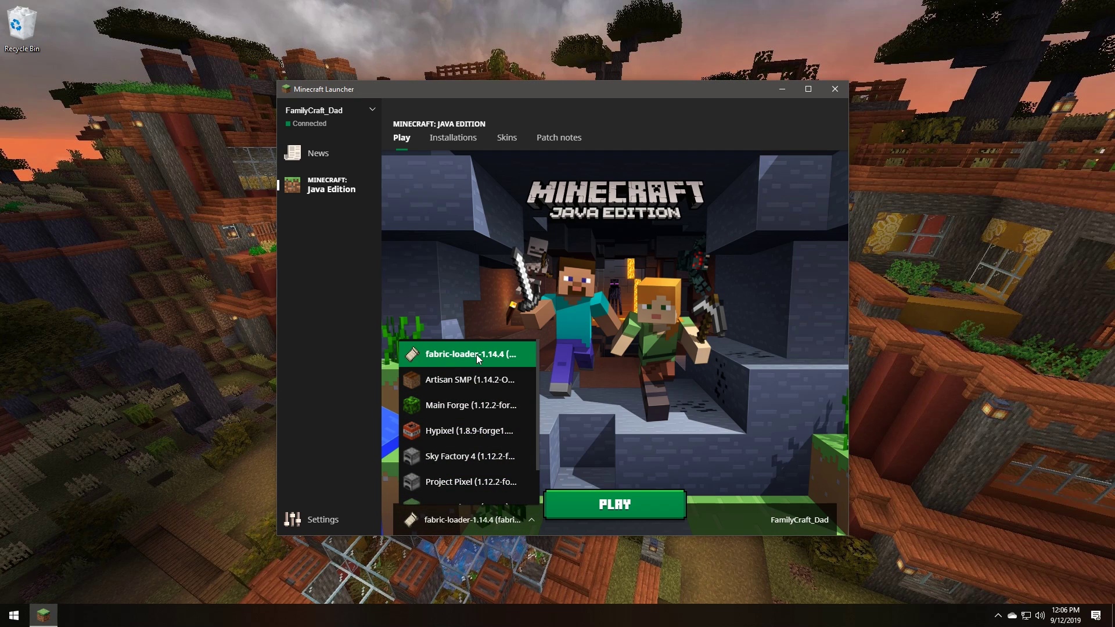
pyautogui.scroll(-1, 471, 436)
pyautogui.scroll(1, 472, 457)
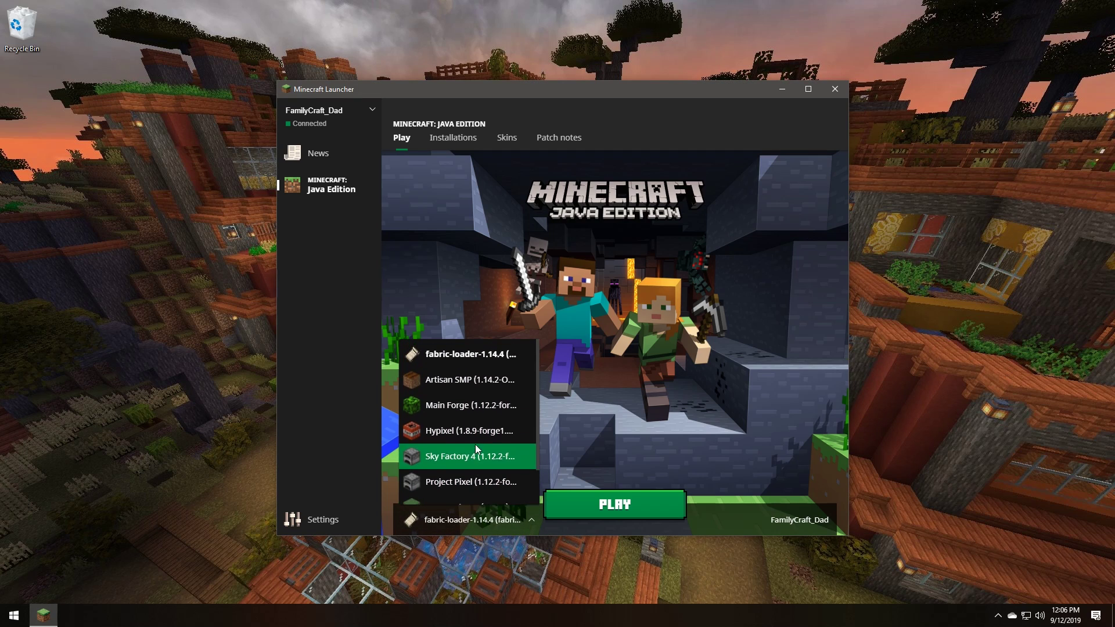
pyautogui.click(469, 356)
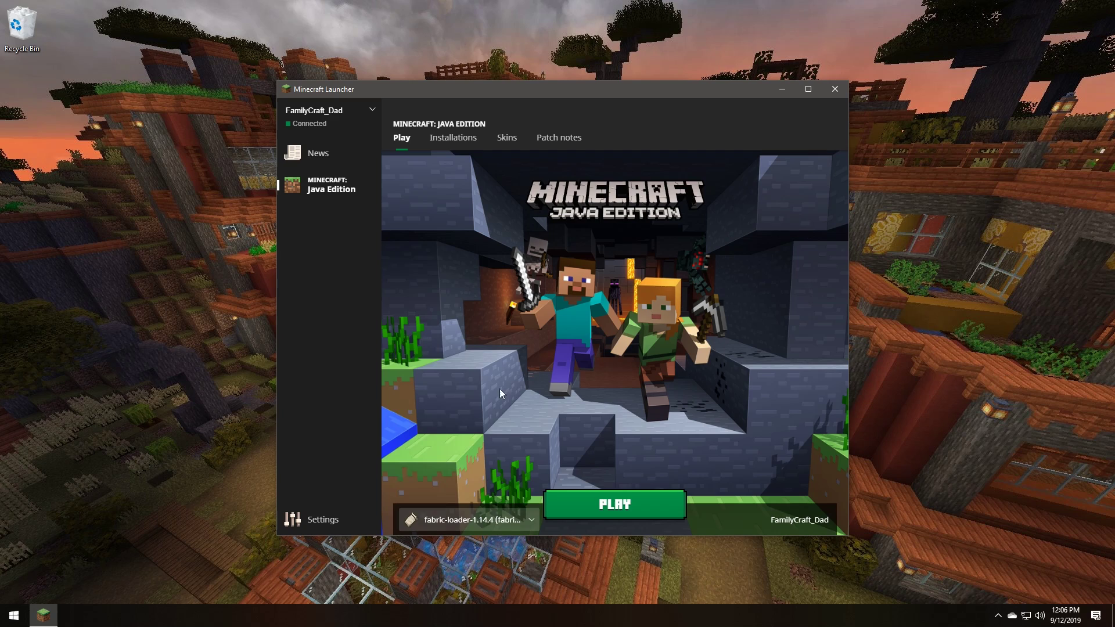
pyautogui.click(626, 509)
pyautogui.click(626, 508)
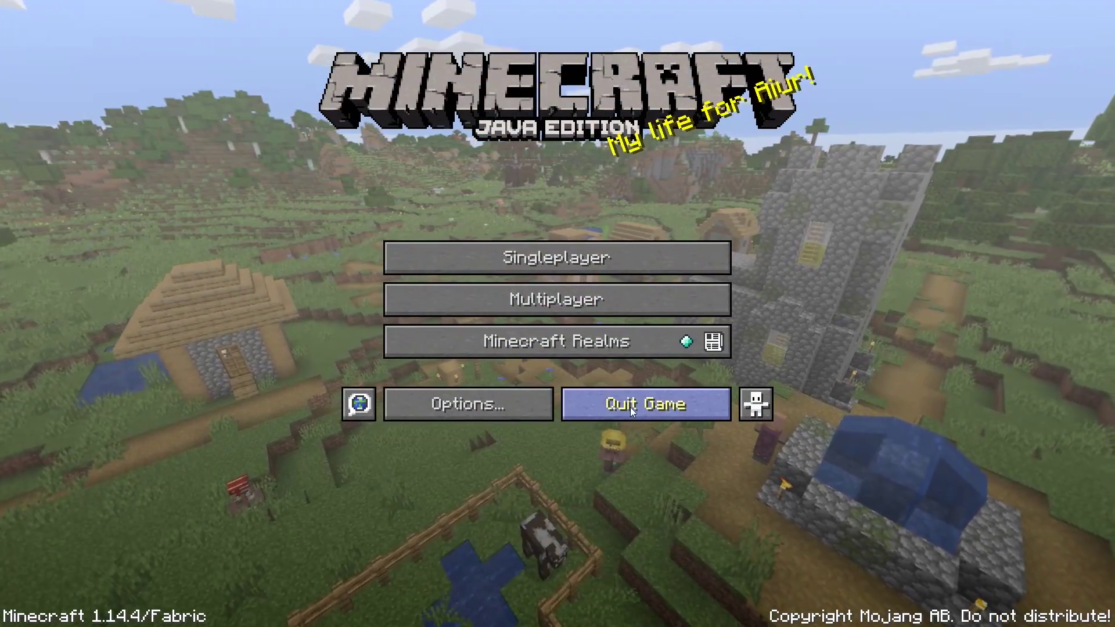
pyautogui.click(629, 406)
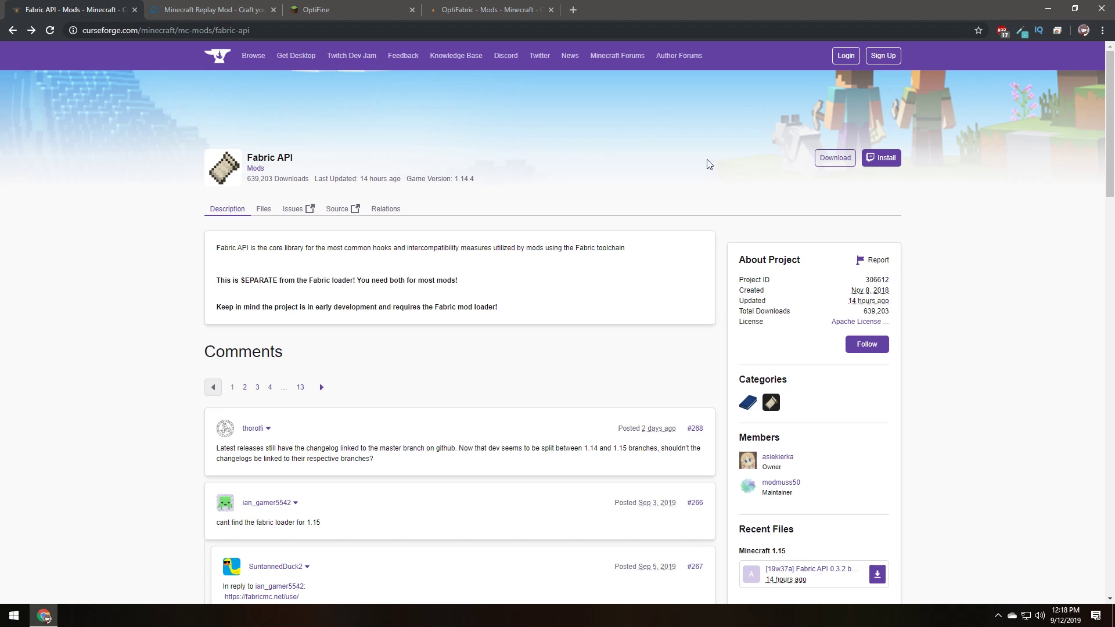
# In the browser, look over the open mod pages and download Fabric API from CurseForge and Replay Mod for 1.14.4 from replaymod.com.
pyautogui.click(214, 9)
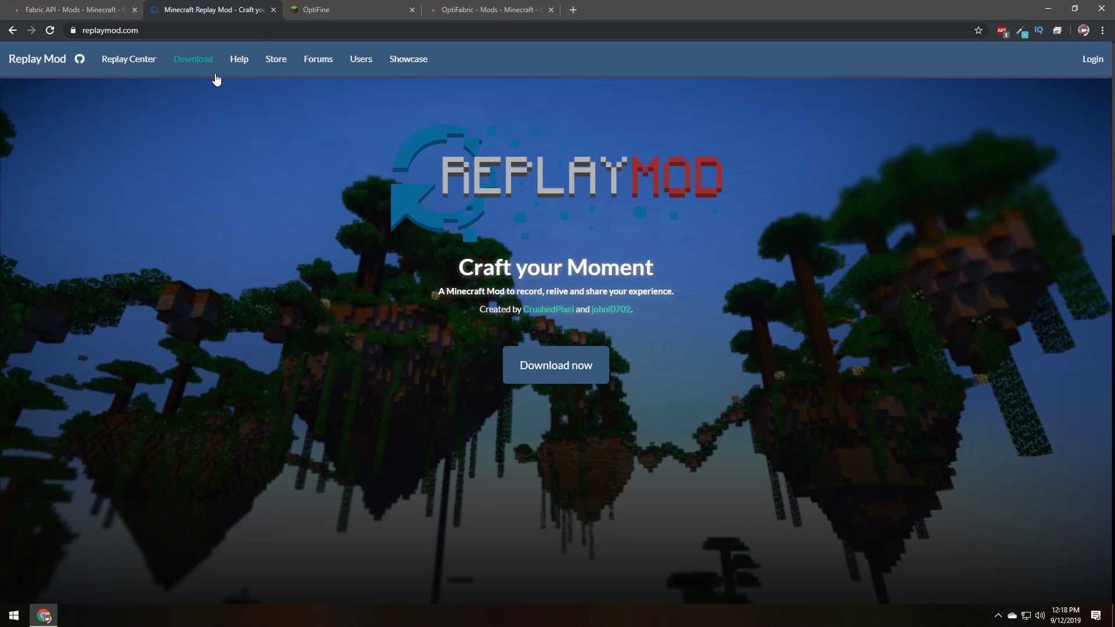
pyautogui.click(324, 9)
pyautogui.click(491, 10)
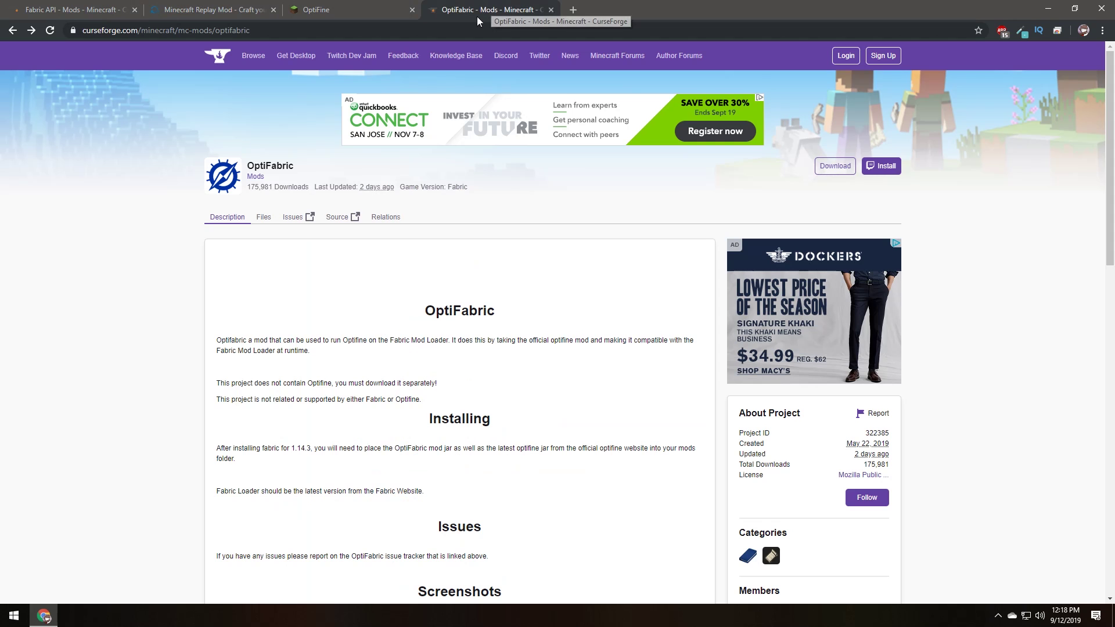
pyautogui.click(82, 9)
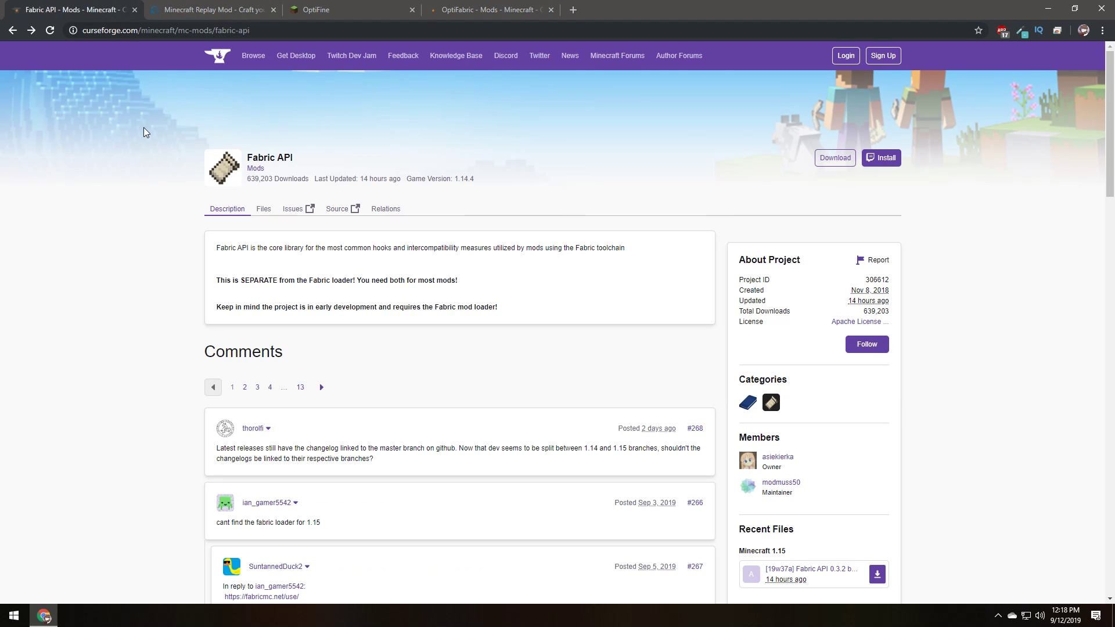
pyautogui.click(835, 158)
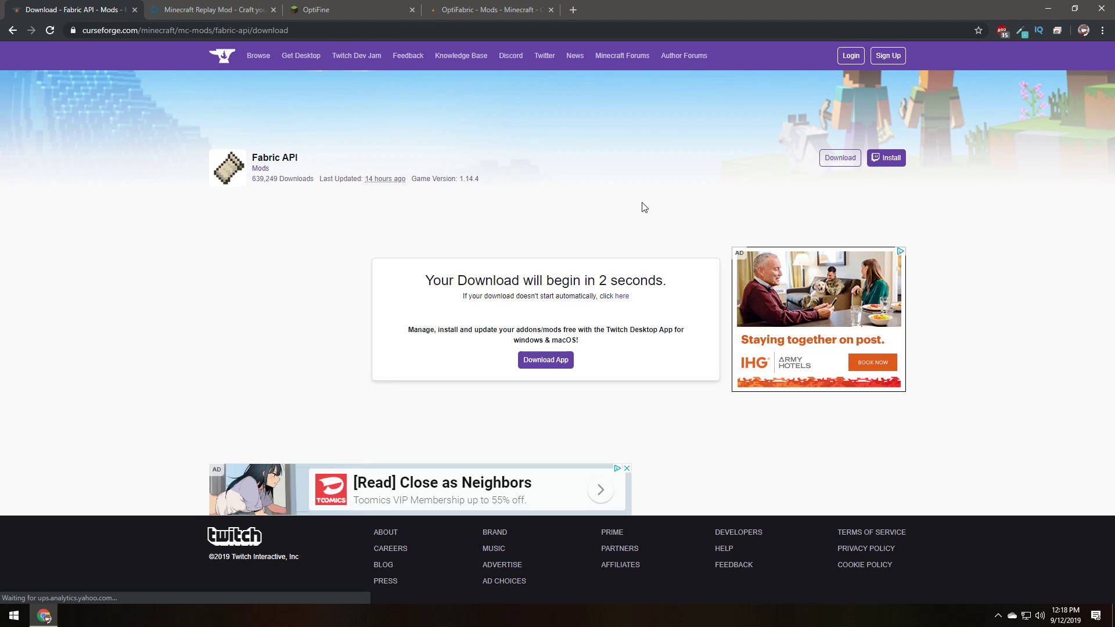
pyautogui.hotkey('ctrl', 'Tab')
pyautogui.hotkey('ctrl', 'Tab')
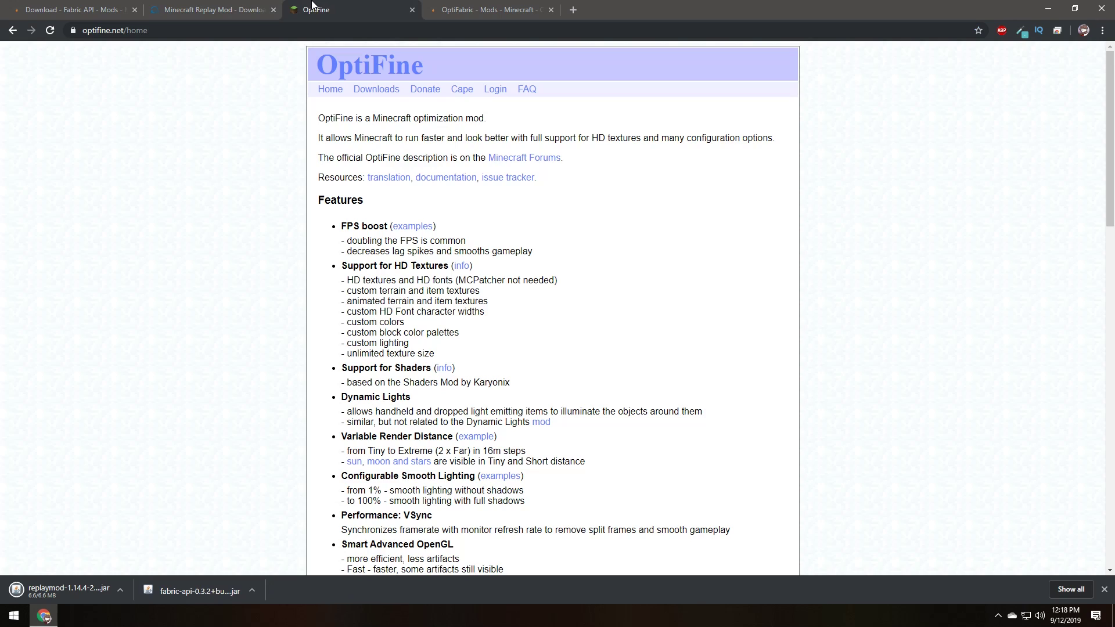
# Download OptiFine 1.14.4 HD from optifine.net and the OptiFabric mod from CurseForge.
pyautogui.click(545, 140)
pyautogui.click(207, 589)
pyautogui.hotkey('ctrl', 'Tab')
pyautogui.click(840, 166)
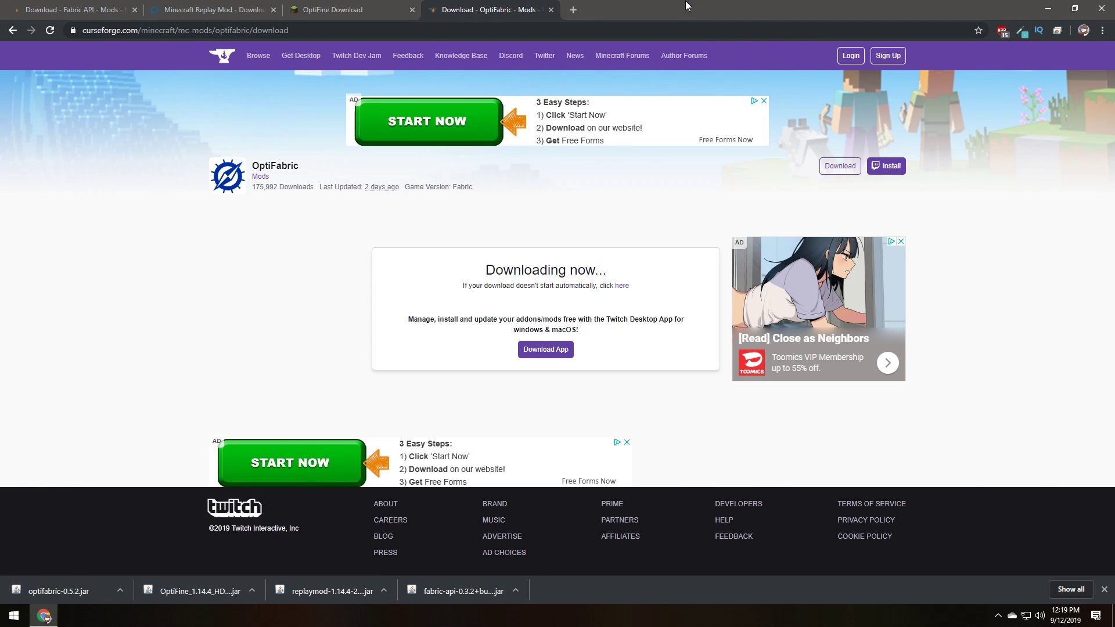
# Shrink the browser to a smaller window and open the E:\Minecraft\.minecraft\mods folder in File Explorer beside it.
pyautogui.moveTo(685, 1); pyautogui.dragTo(835, 99)
pyautogui.press('super+e')
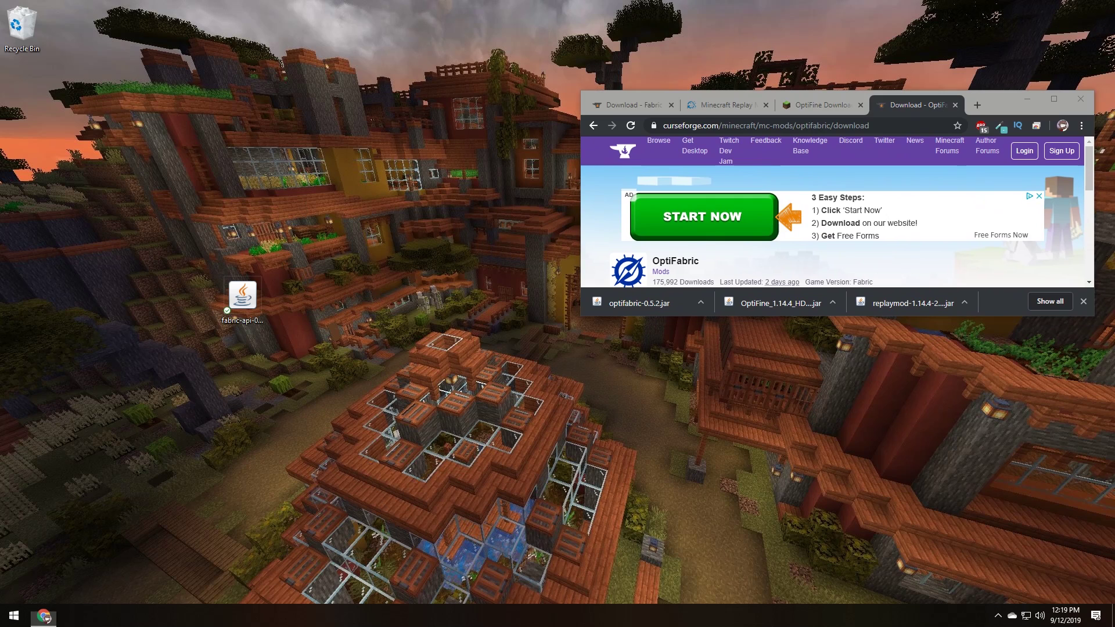
pyautogui.moveTo(272, 213); pyautogui.dragTo(301, 131)
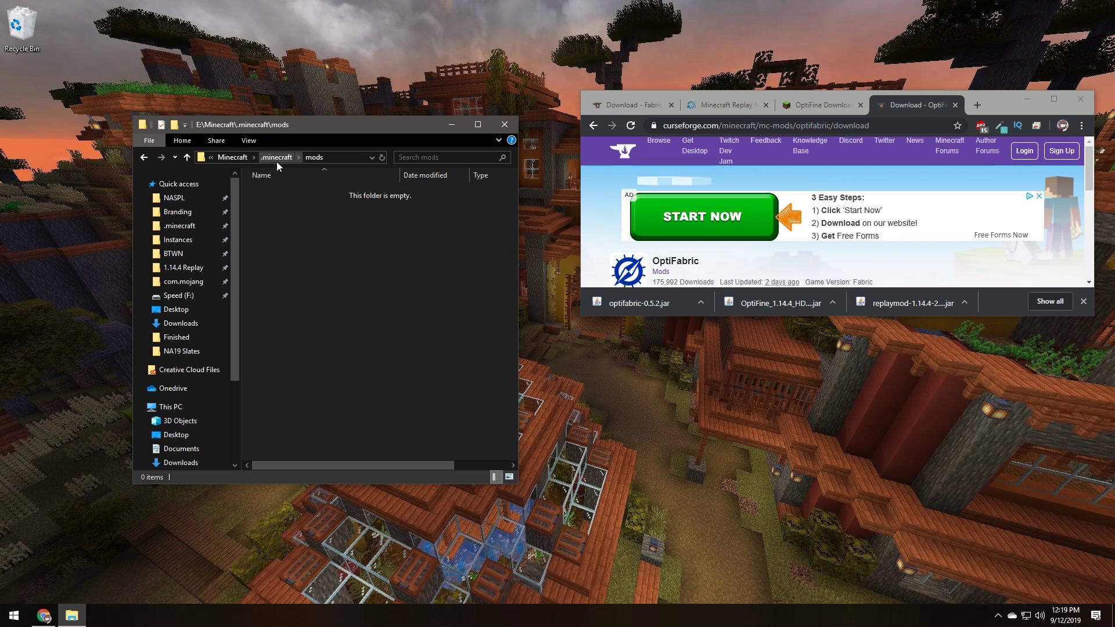
# Put the downloaded optifabric-0.5.2, OptiFine_1.14.4_HD_U_F3, replaymod-1.14.4-2.2.0-b7 and fabric-api-0.3.2 jar files into the mods folder.
pyautogui.moveTo(639, 302); pyautogui.dragTo(439, 323)
pyautogui.moveTo(777, 303); pyautogui.dragTo(308, 323)
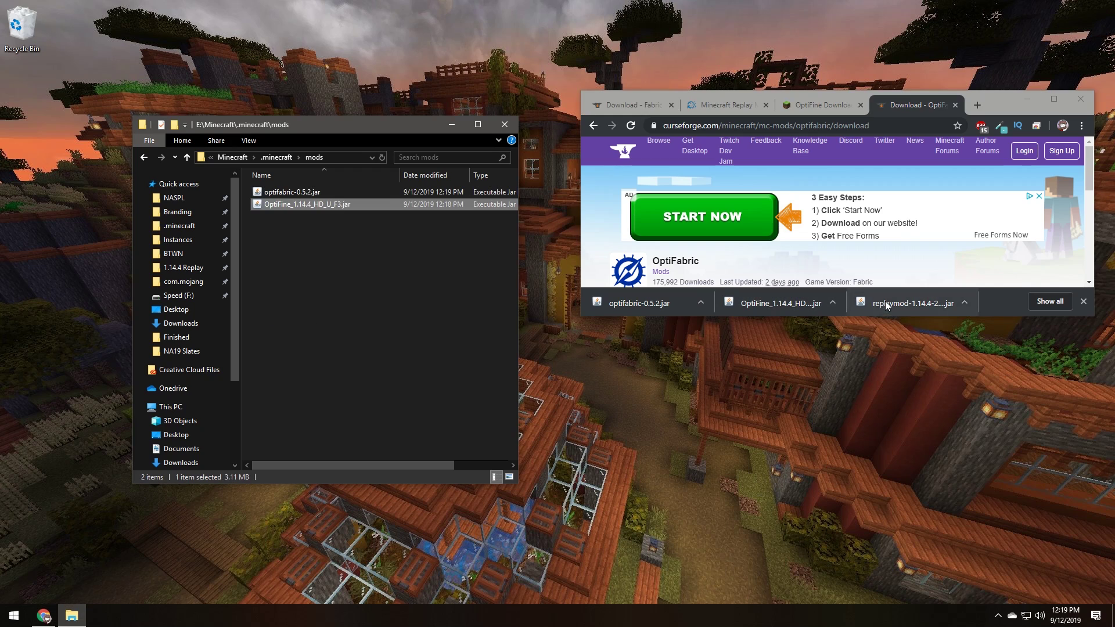
pyautogui.moveTo(912, 302); pyautogui.dragTo(372, 305)
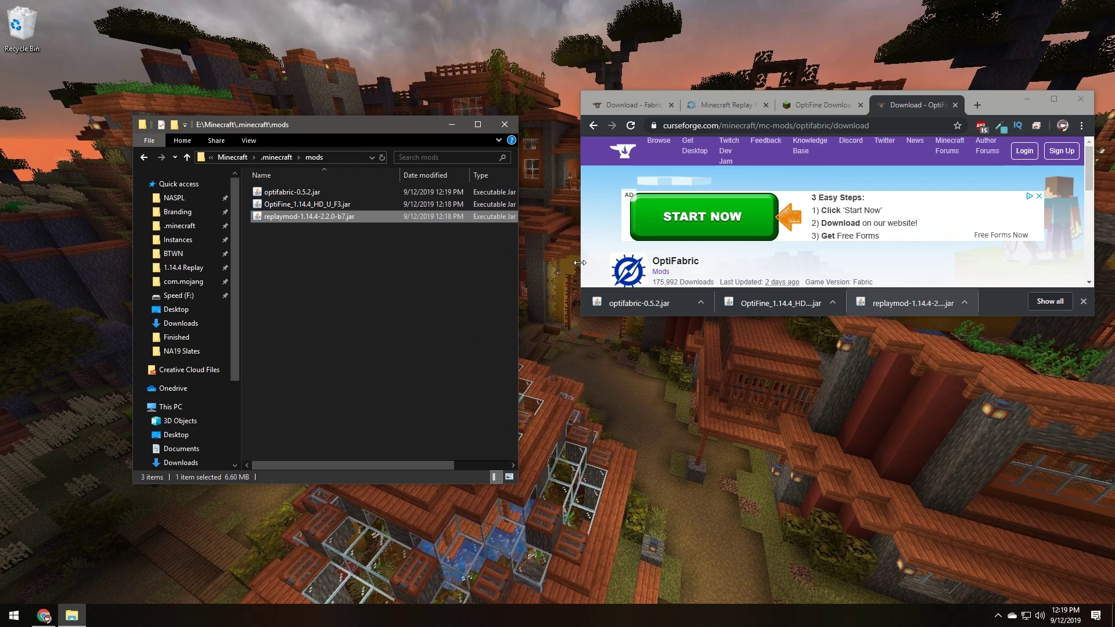
pyautogui.moveTo(581, 279); pyautogui.dragTo(409, 285)
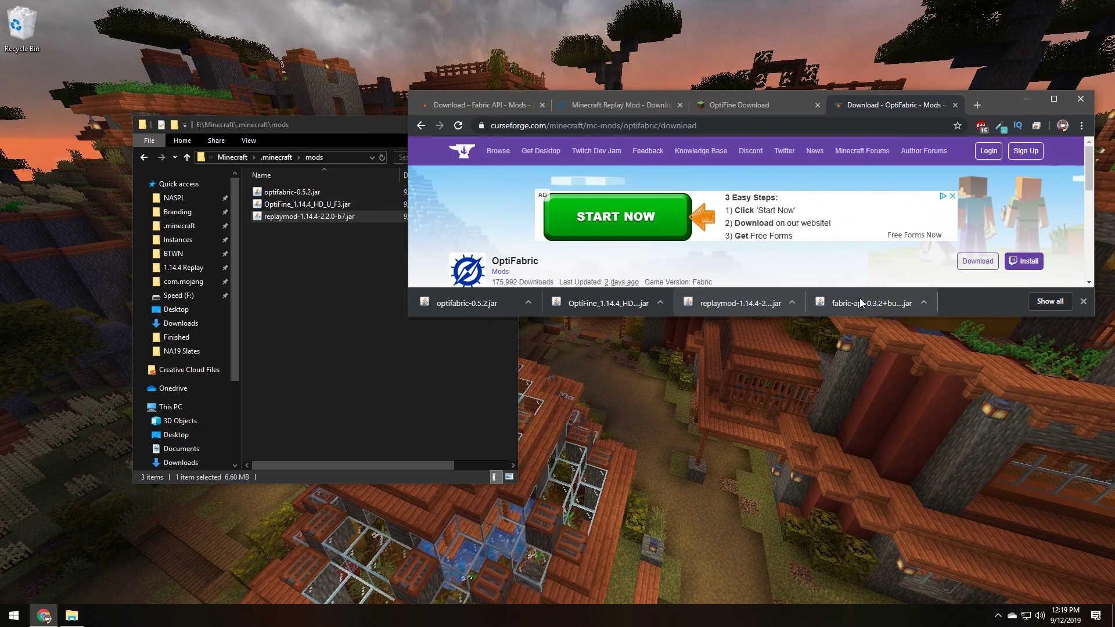
pyautogui.moveTo(871, 303); pyautogui.dragTo(299, 384)
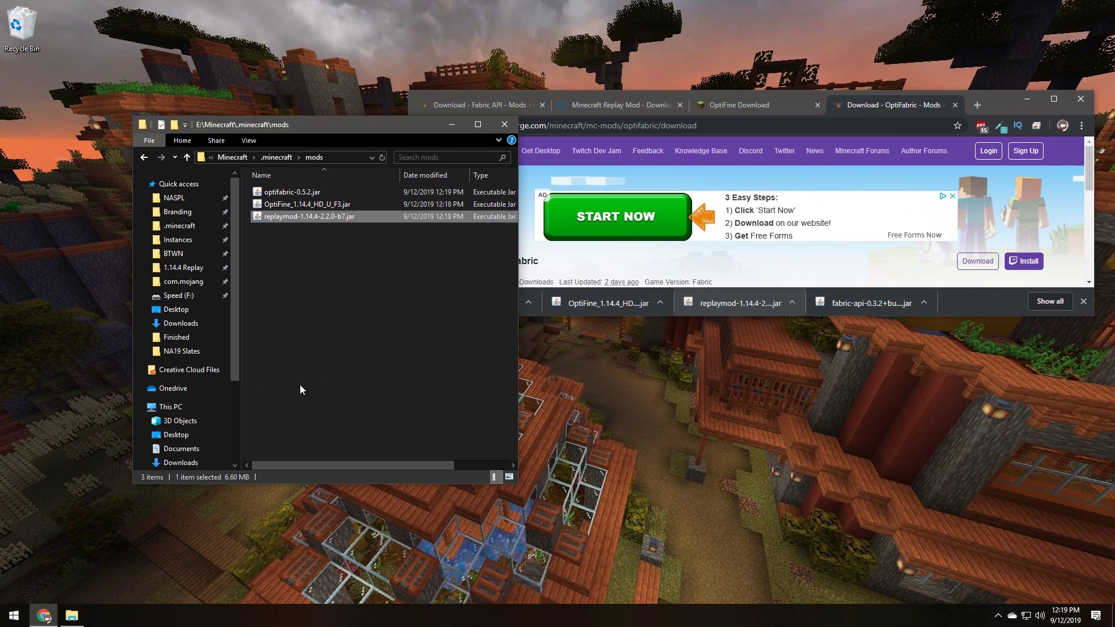
# Check the Fabric API, OptiFabric, OptiFine and Replay Mod jar files in the mods folder.
pyautogui.click(292, 216)
pyautogui.click(301, 205)
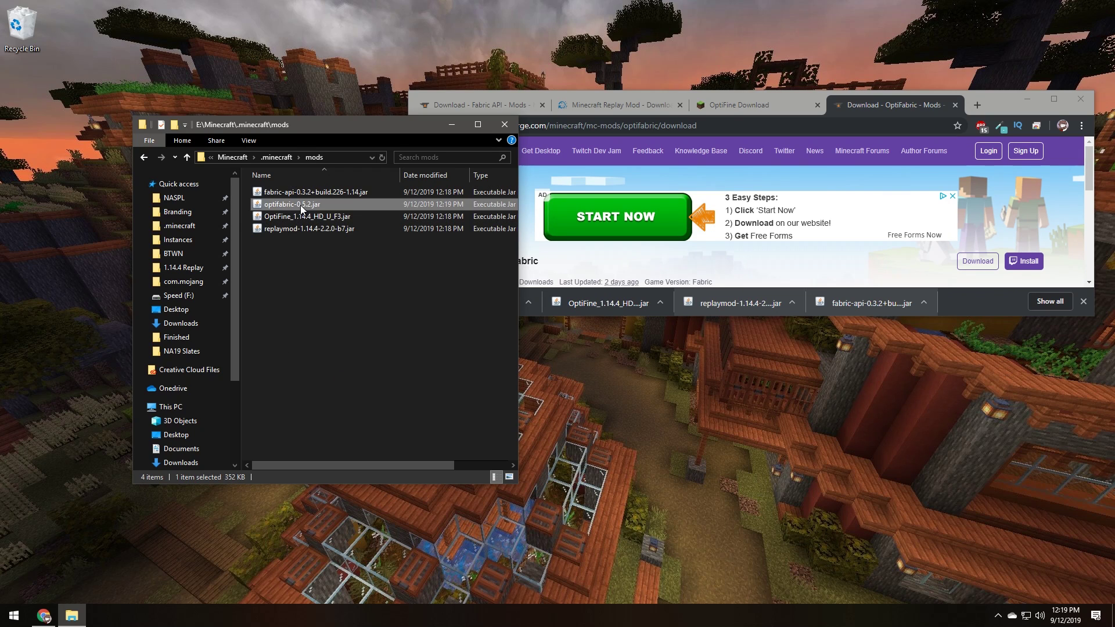
pyautogui.click(294, 218)
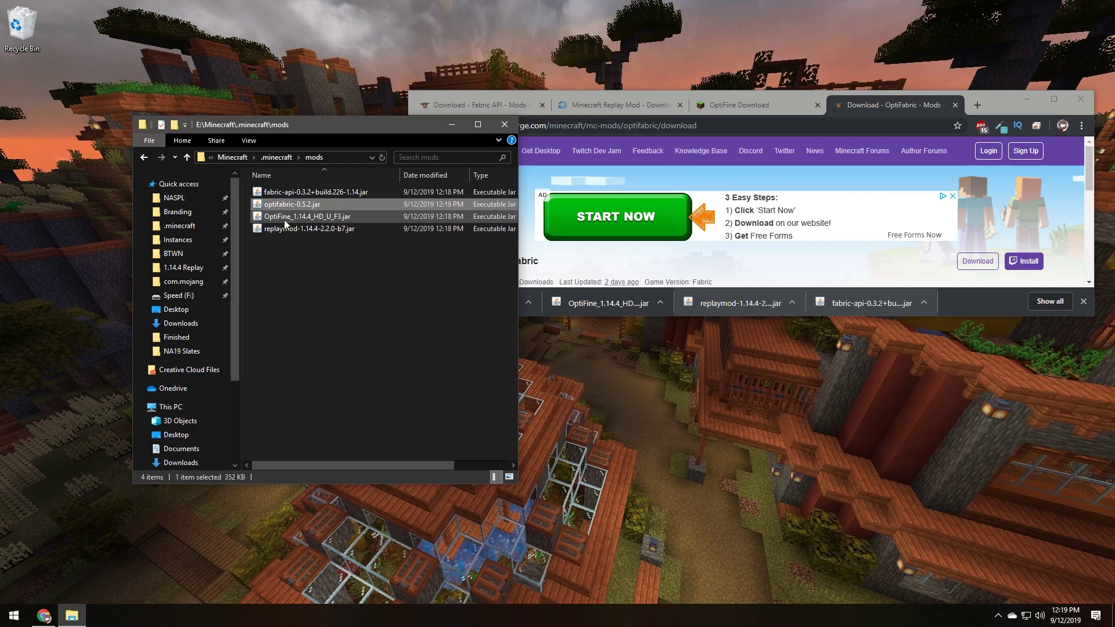
pyautogui.click(291, 193)
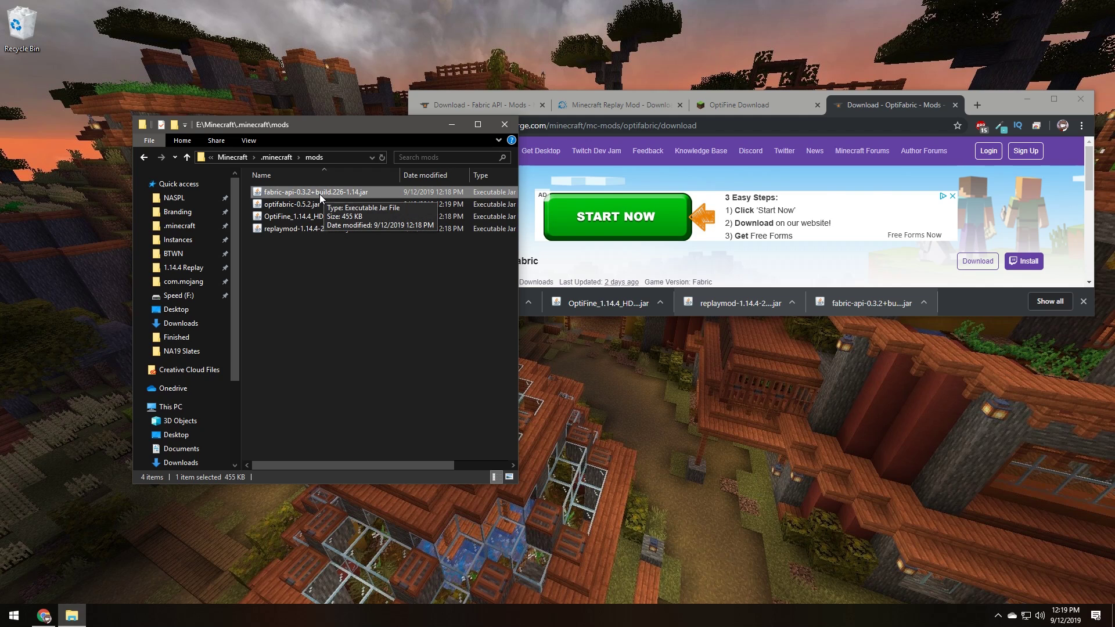
pyautogui.click(282, 234)
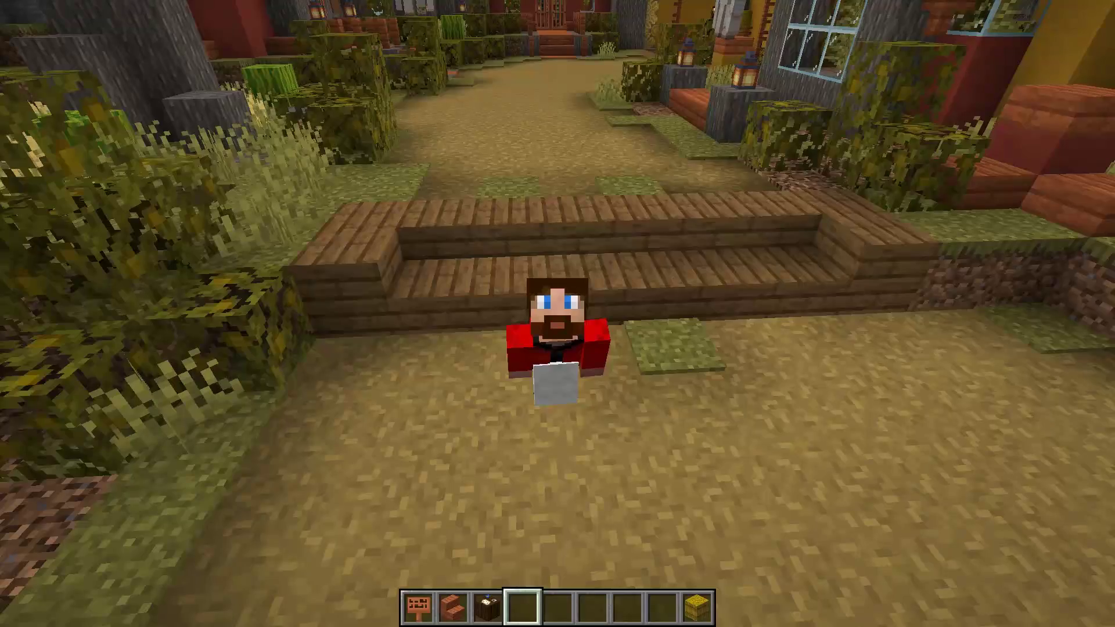
pyautogui.press('w')
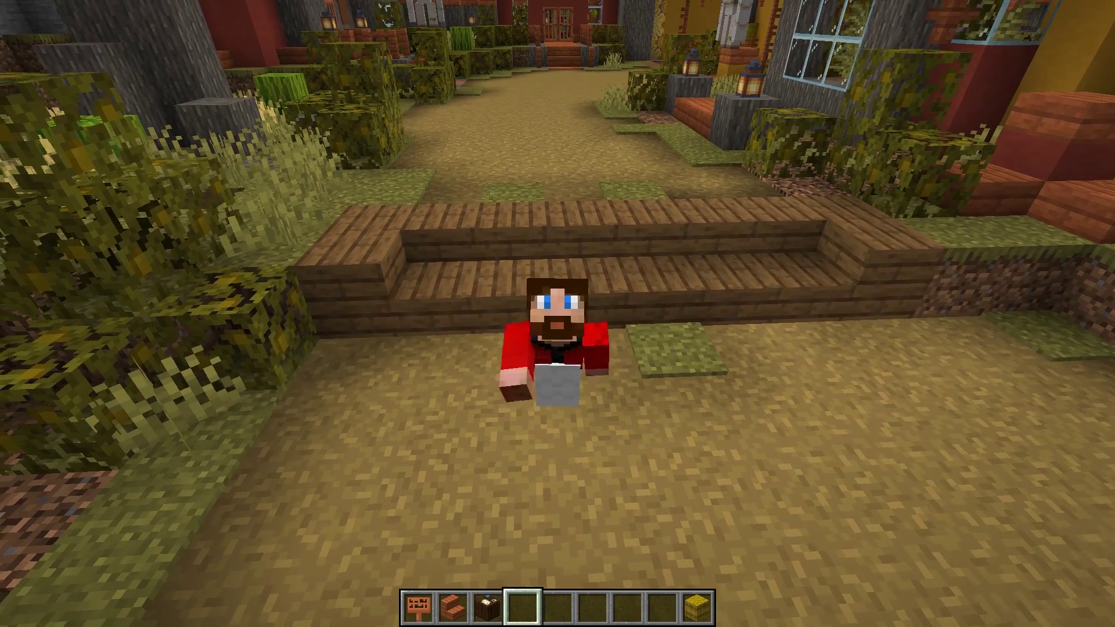
pyautogui.press('w')
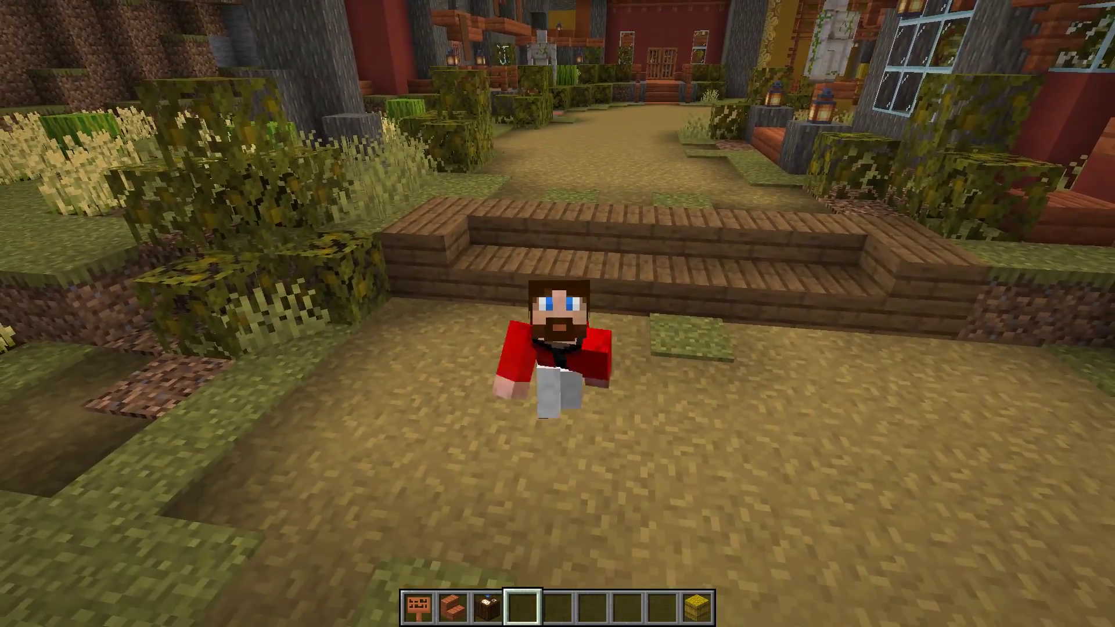
pyautogui.press('w')
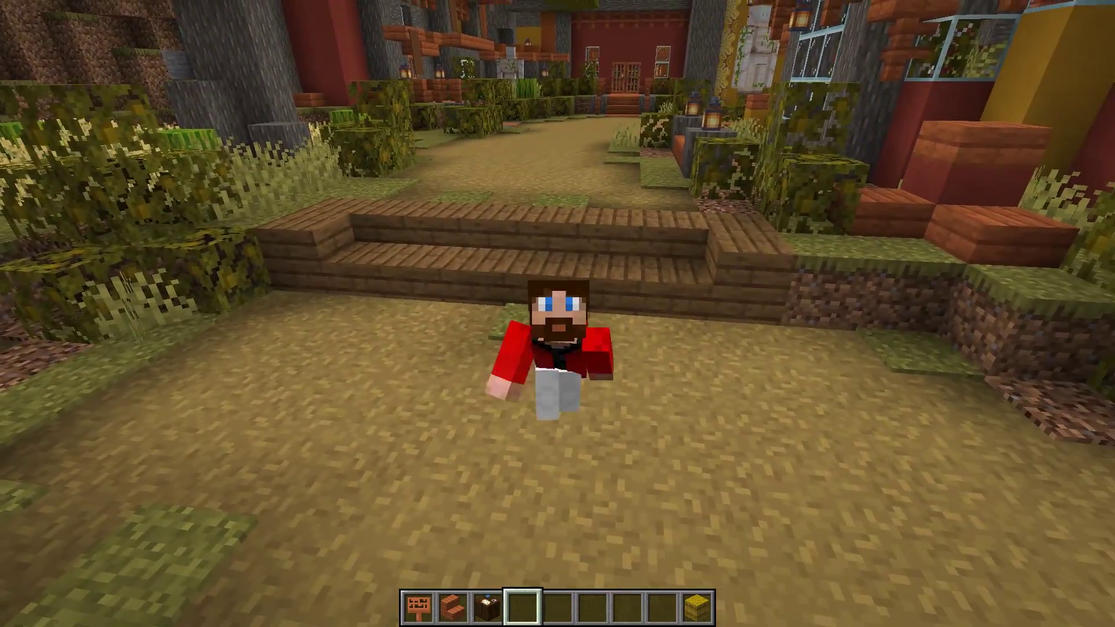
pyautogui.press('s')
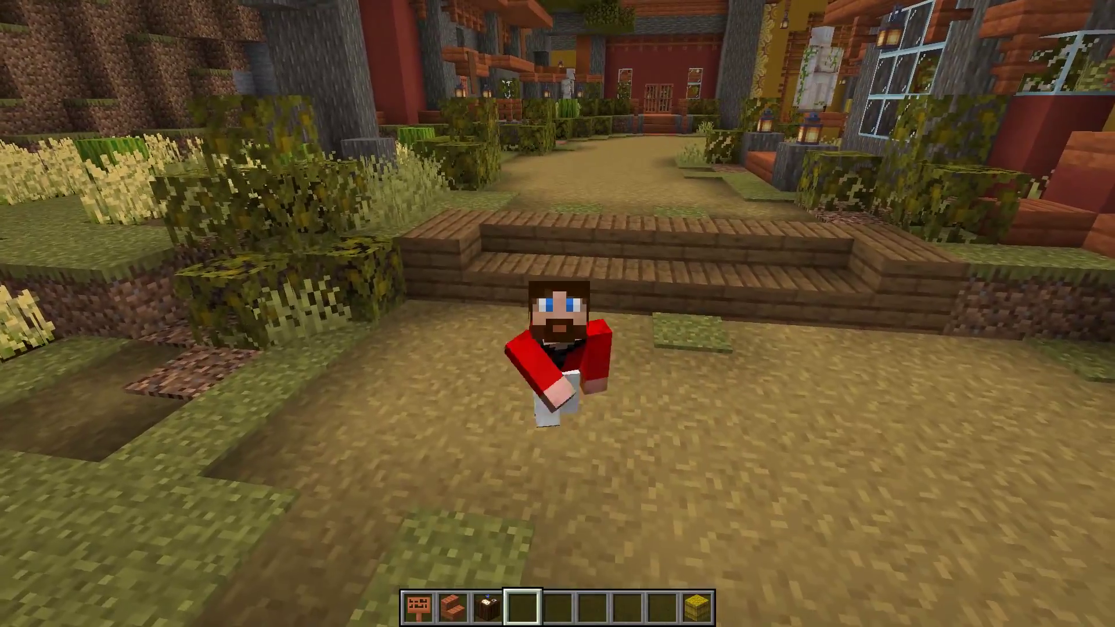
pyautogui.press('w')
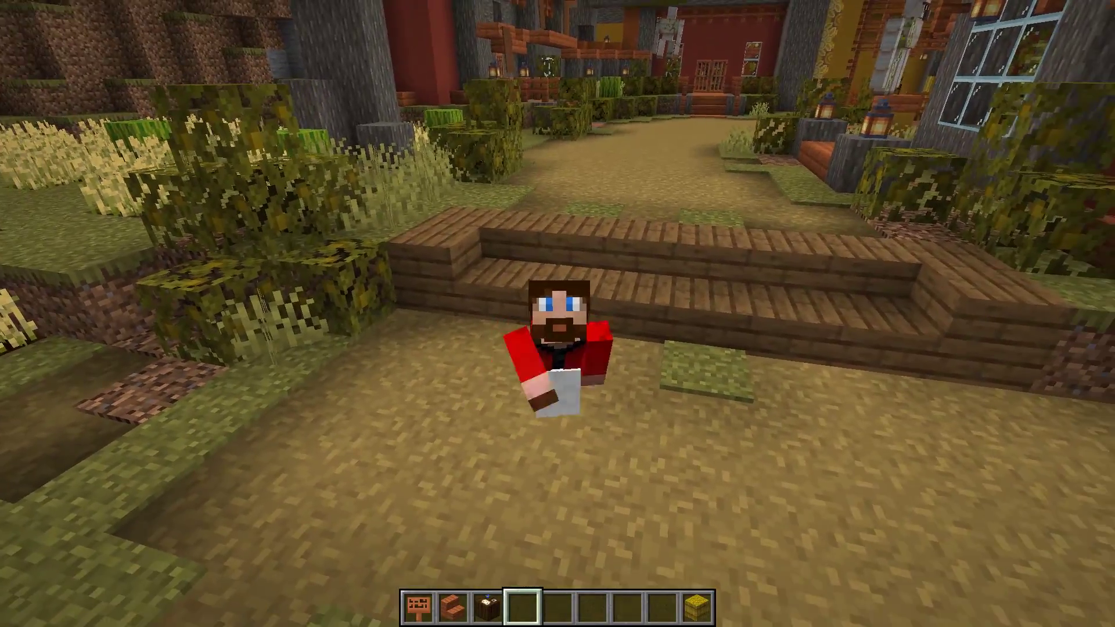
pyautogui.press('w')
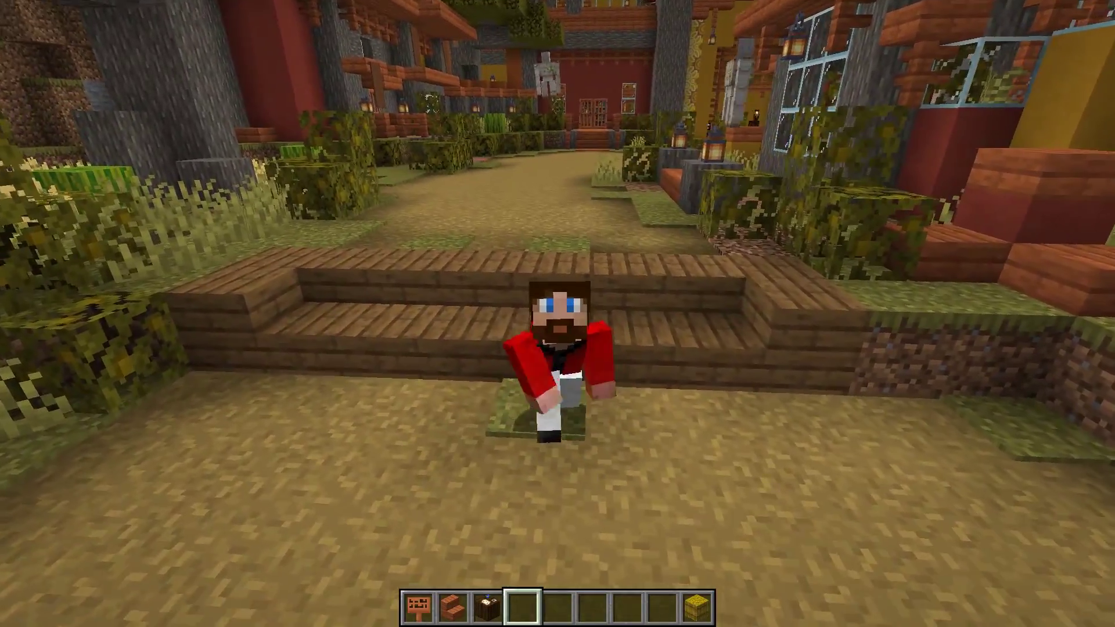